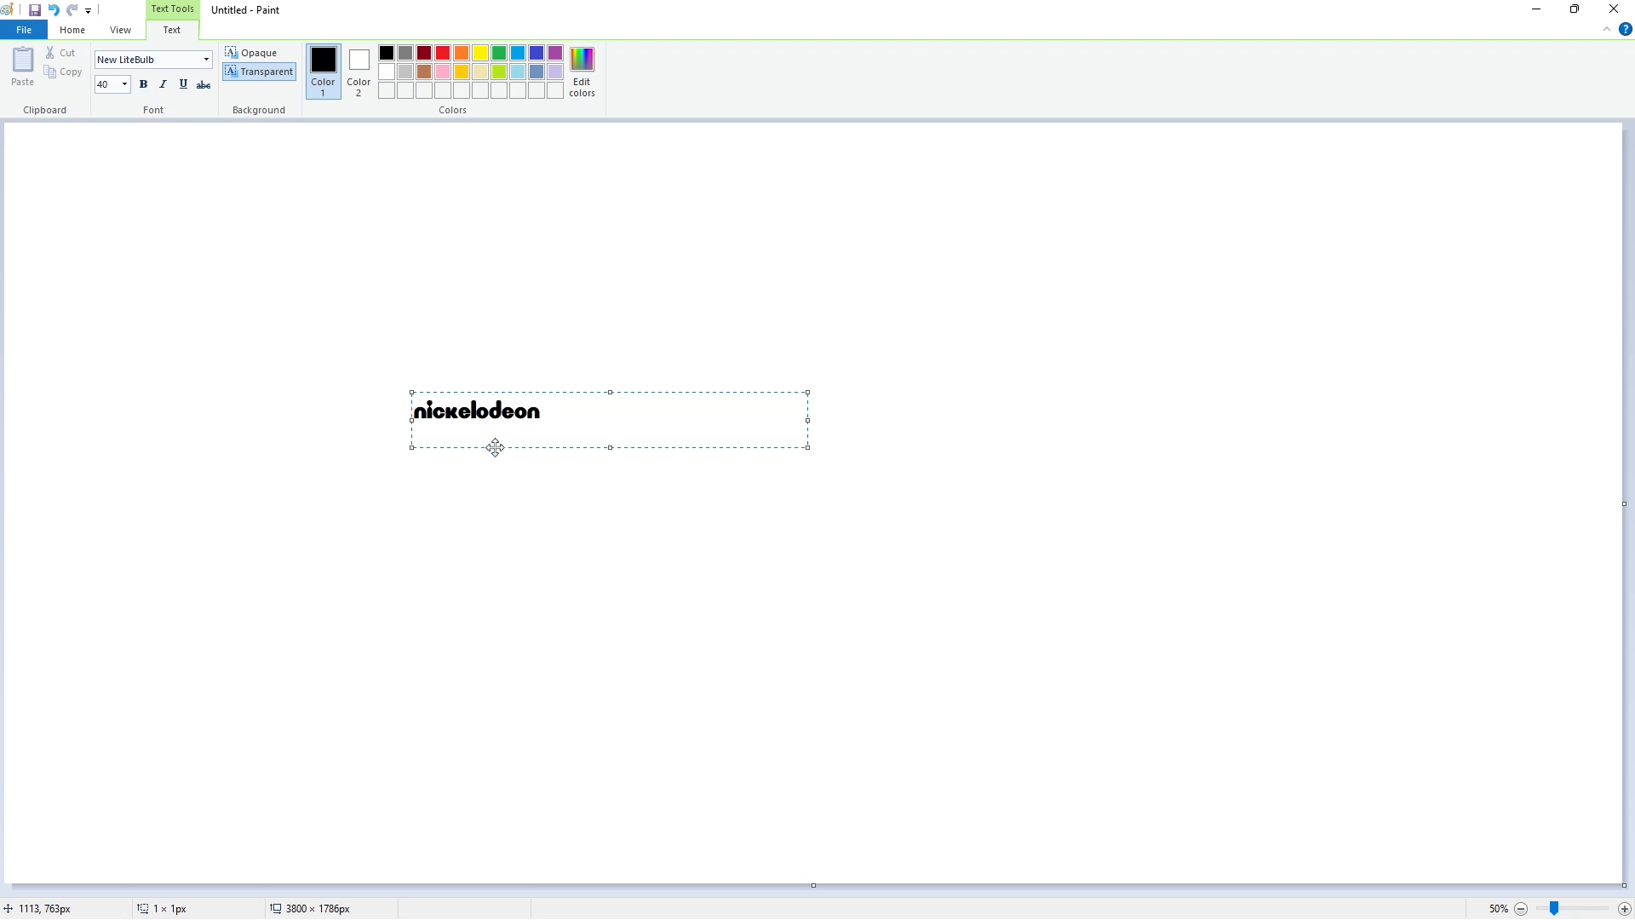
# Enlarge the "nickelodeon" text box, set its font size to 250, and bring the box's upper-left corner back in.
pyautogui.moveTo(807, 392); pyautogui.dragTo(1350, 210)
pyautogui.moveTo(412, 448); pyautogui.dragTo(220, 773)
pyautogui.moveTo(219, 773); pyautogui.dragTo(180, 782)
pyautogui.hotkey('ctrl', 'a')
pyautogui.click(126, 86)
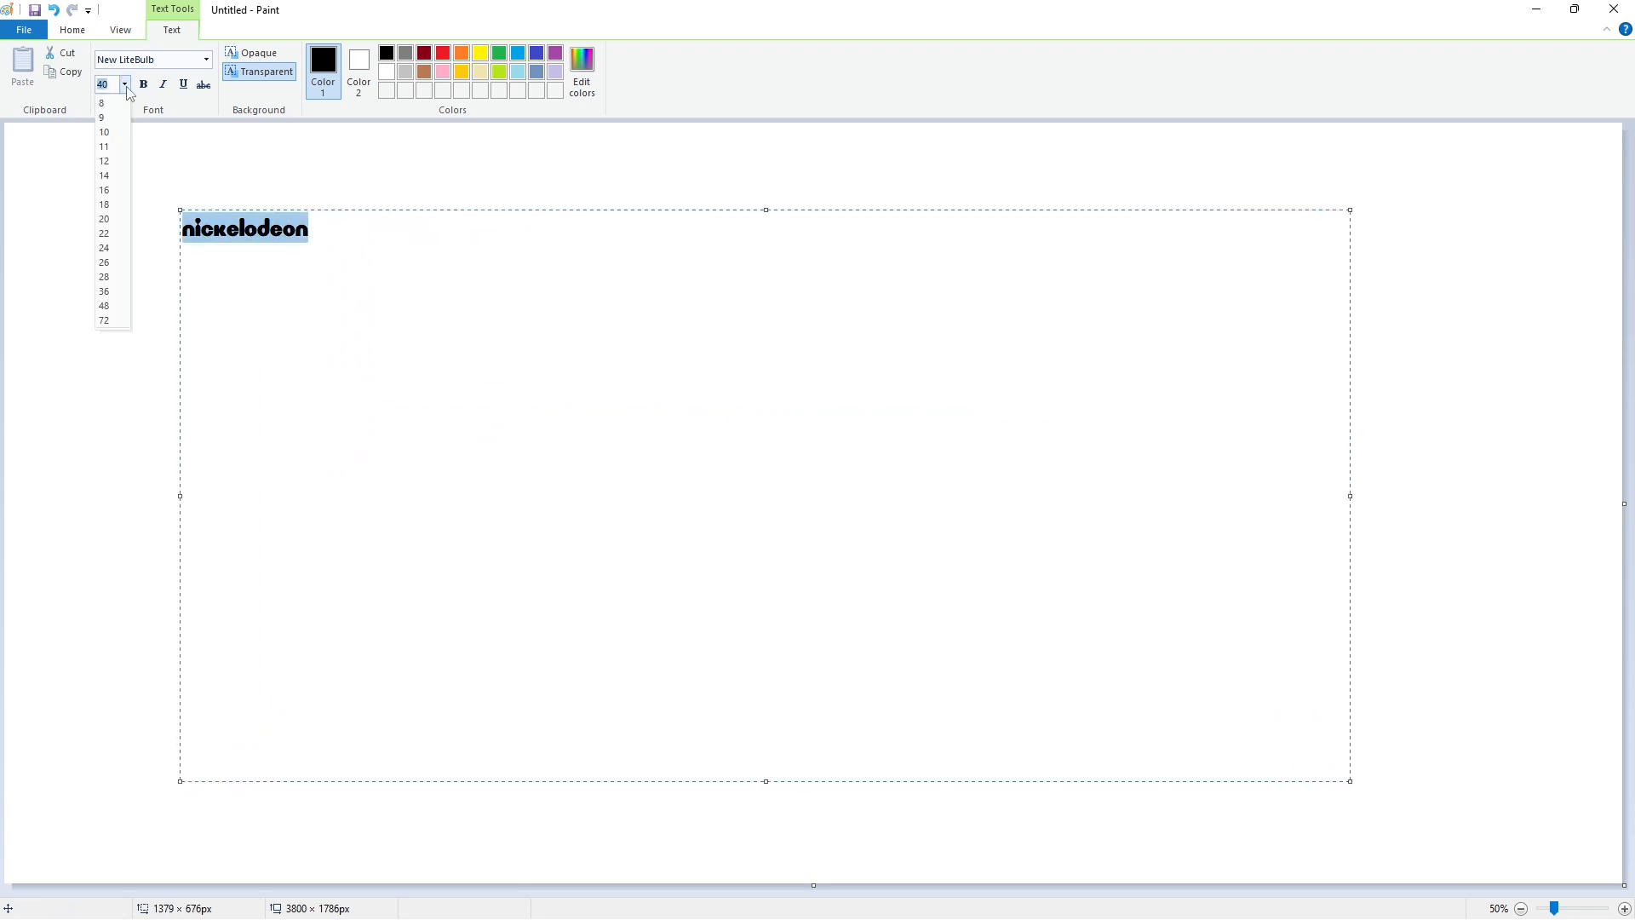
pyautogui.write('250')
pyautogui.press('Return')
pyautogui.click(280, 240)
pyautogui.moveTo(180, 208); pyautogui.dragTo(285, 395)
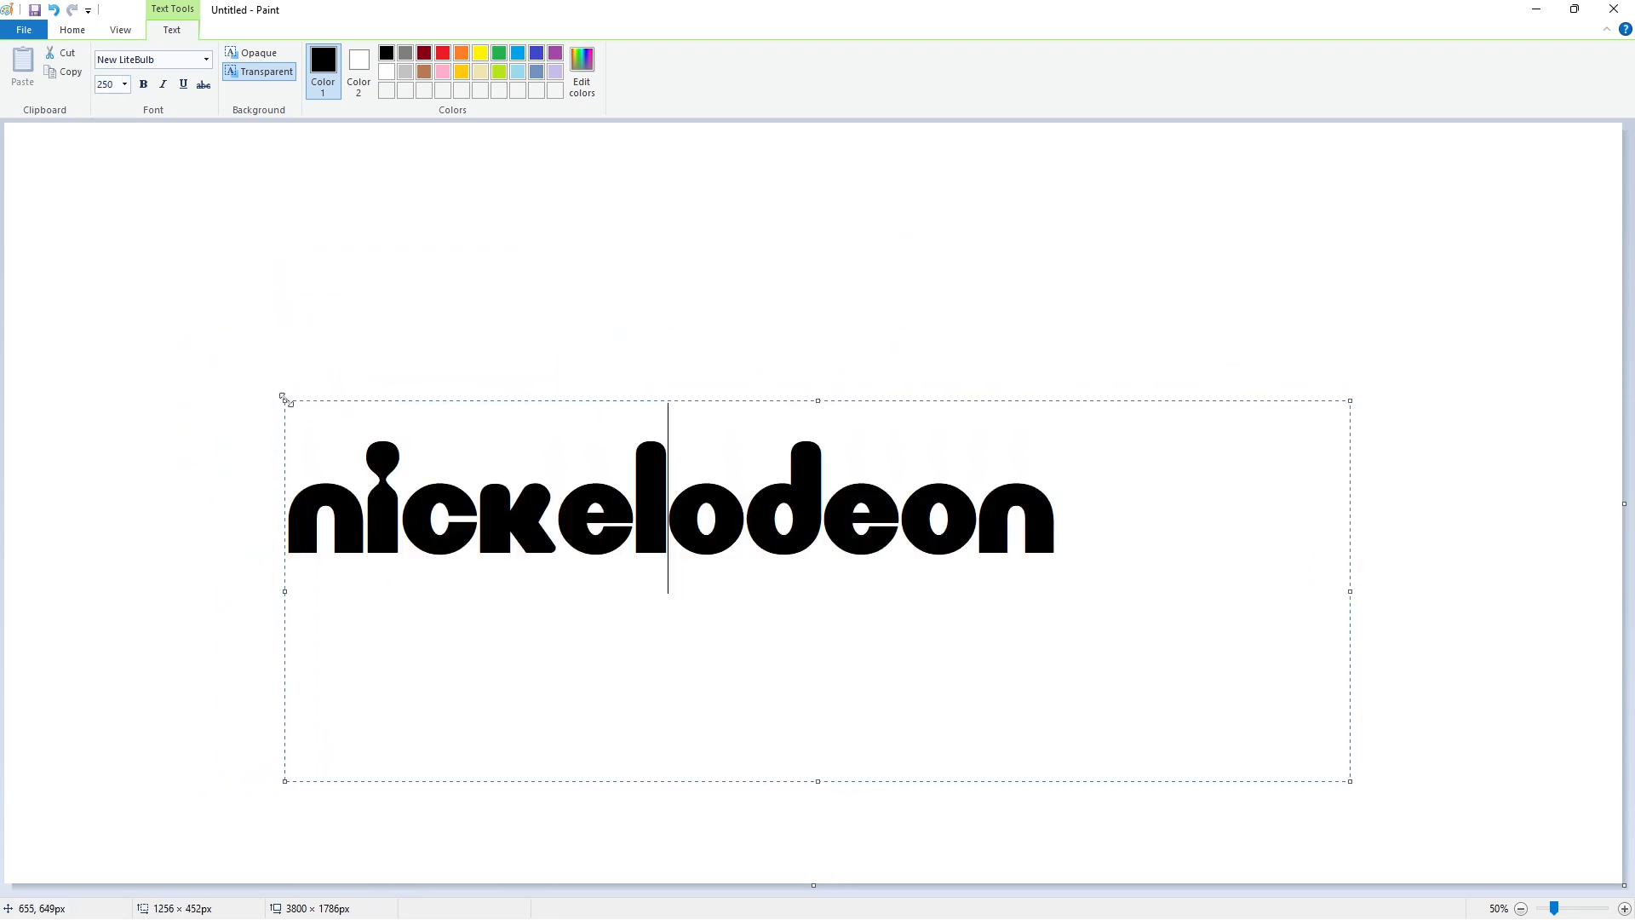
# Recolour the whole "nickelodeon" text light gray.
pyautogui.hotkey('ctrl', 'a')
pyautogui.click(405, 71)
pyautogui.click(469, 476)
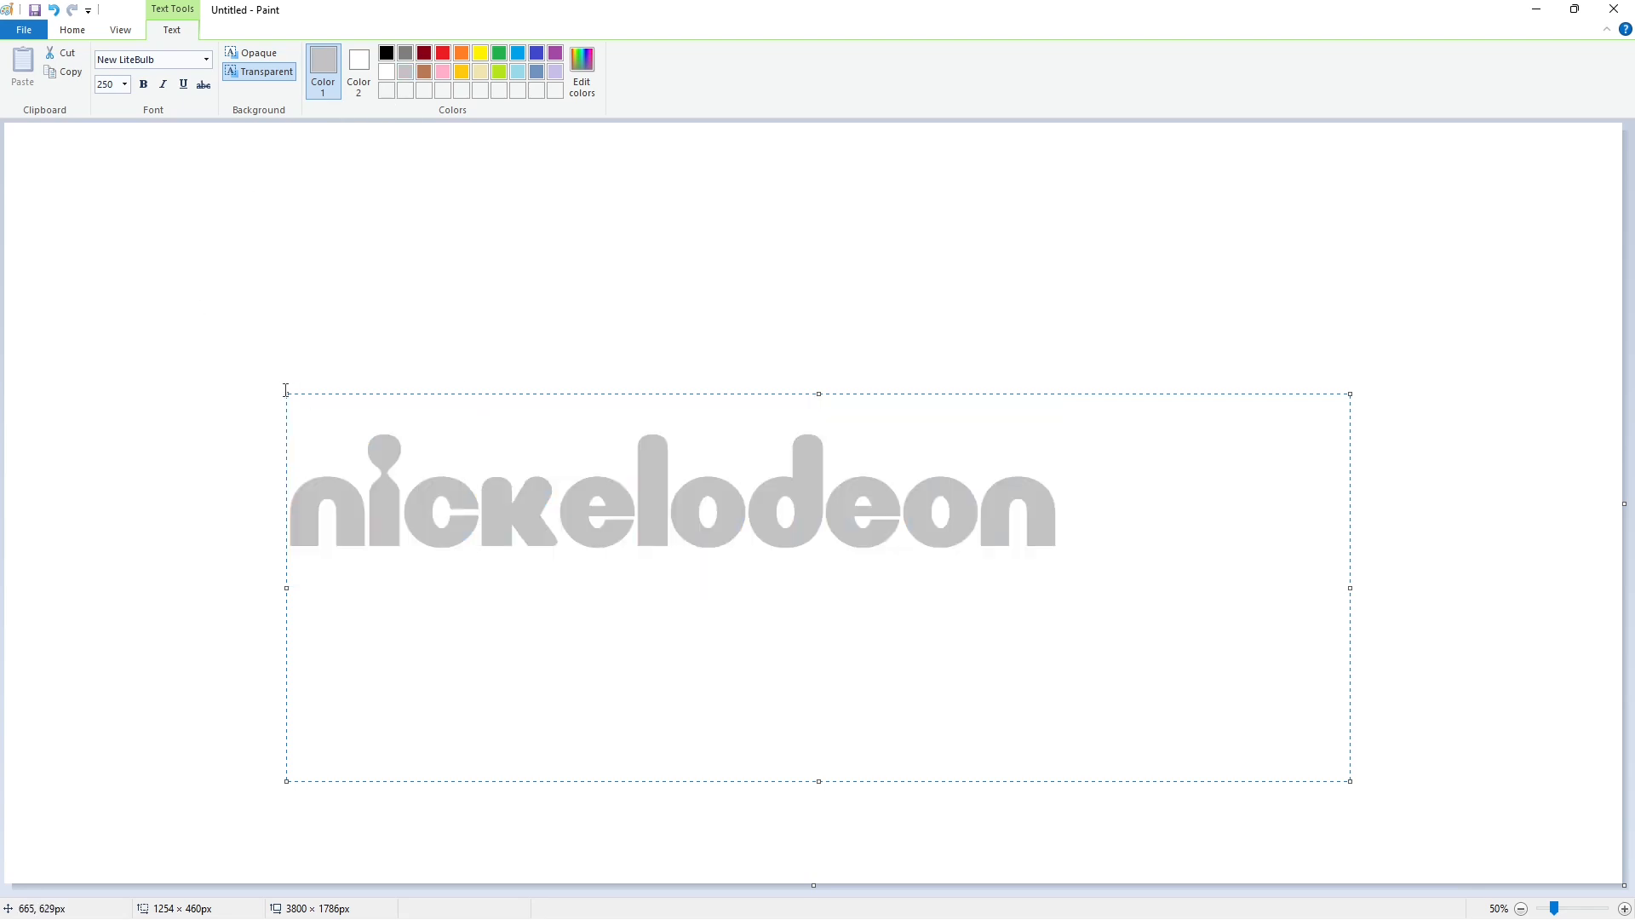
# Try font size 270 on the "nickelodeon" text, adjusting the text box's corner slightly.
pyautogui.hotkey('ctrl', 'a')
pyautogui.click(124, 83)
pyautogui.write('2060')
pyautogui.press('Return')
pyautogui.click(623, 488)
pyautogui.moveTo(288, 397); pyautogui.dragTo(286, 385)
pyautogui.hotkey('ctrl', 'a')
pyautogui.click(124, 83)
pyautogui.write('270')
pyautogui.press('Return')
pyautogui.click(696, 489)
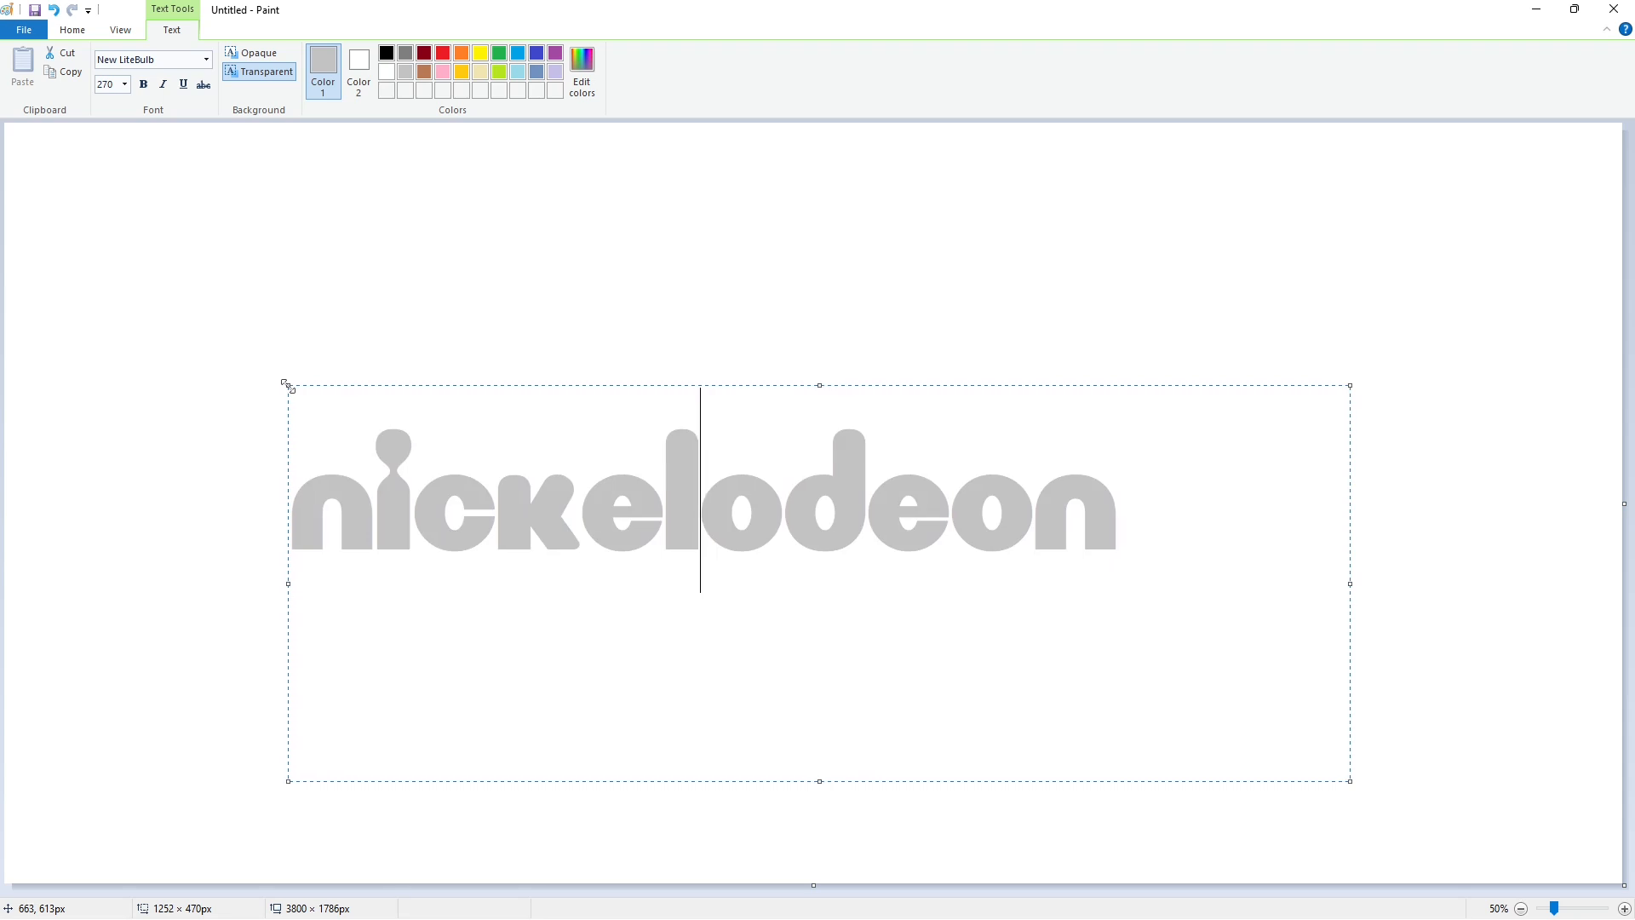
# Set the font size of the whole "nickelodeon" text to 280.
pyautogui.hotkey('ctrl', 'a')
pyautogui.click(124, 84)
pyautogui.write('280')
pyautogui.press('Return')
pyautogui.click(517, 502)
# Shift the text box to the lower part of the canvas, recolour the word lavender, and commit the text.
pyautogui.moveTo(288, 385); pyautogui.dragTo(259, 820)
pyautogui.moveTo(259, 566); pyautogui.dragTo(213, 577)
pyautogui.doubleClick(722, 662)
pyautogui.click(555, 71)
pyautogui.click(343, 651)
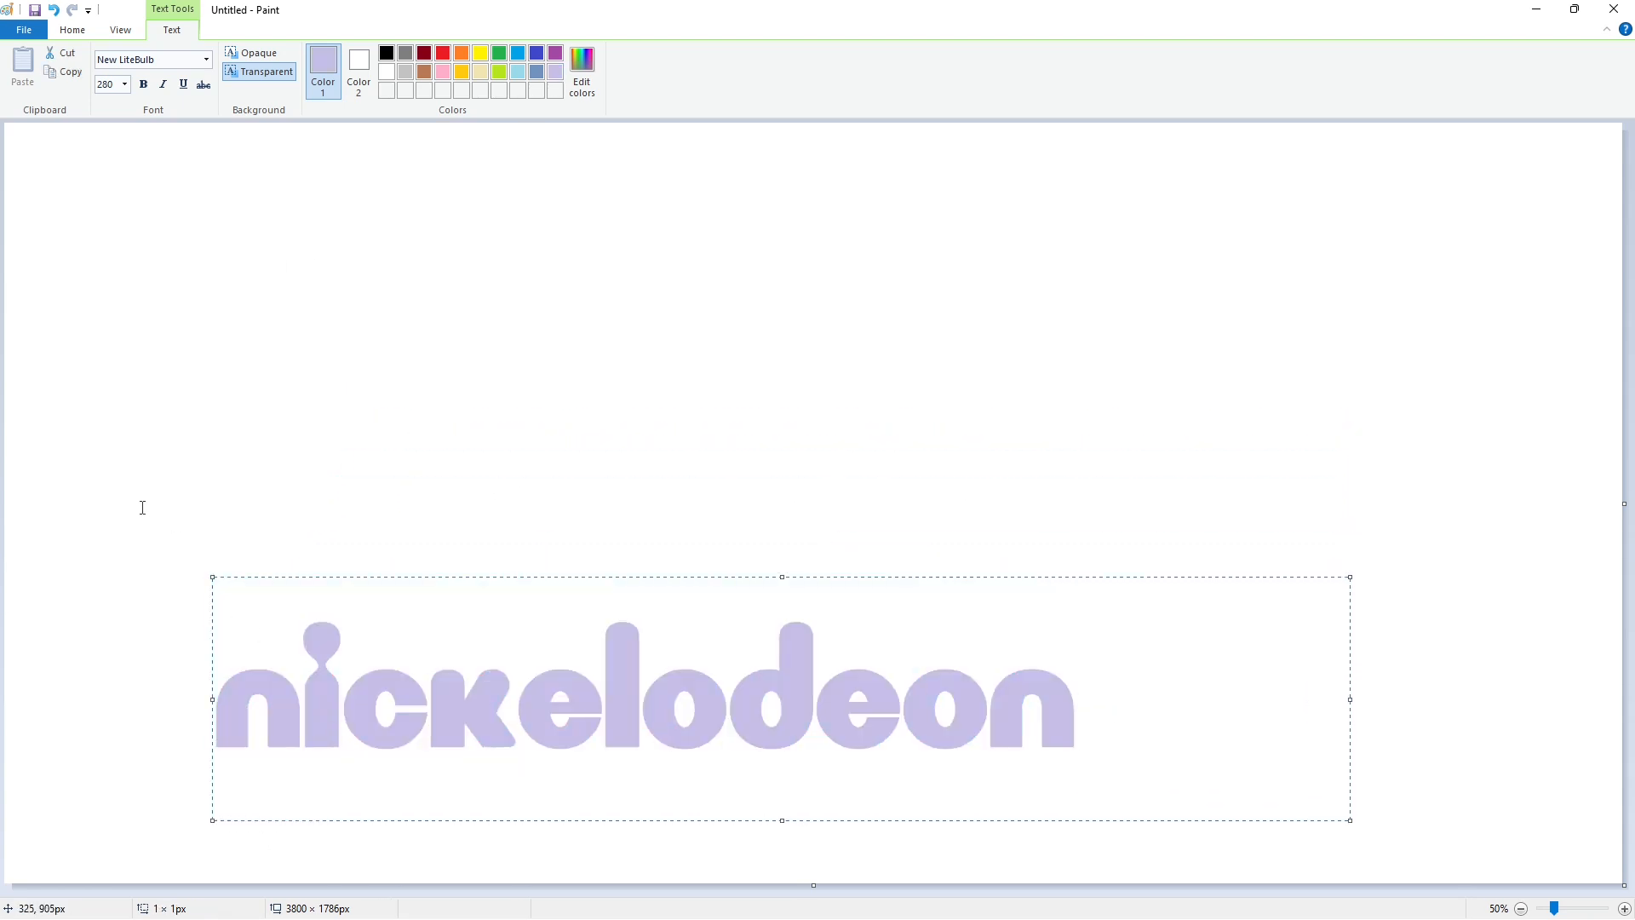
pyautogui.click(142, 507)
# Copy the first n of "nickelodeon" with a transparent selection and place the copy above the word.
pyautogui.click(111, 65)
pyautogui.hotkey('ctrl', 'c')
pyautogui.hotkey('ctrl', 'v')
pyautogui.click(112, 85)
pyautogui.click(161, 244)
pyautogui.moveTo(114, 259); pyautogui.dragTo(321, 521)
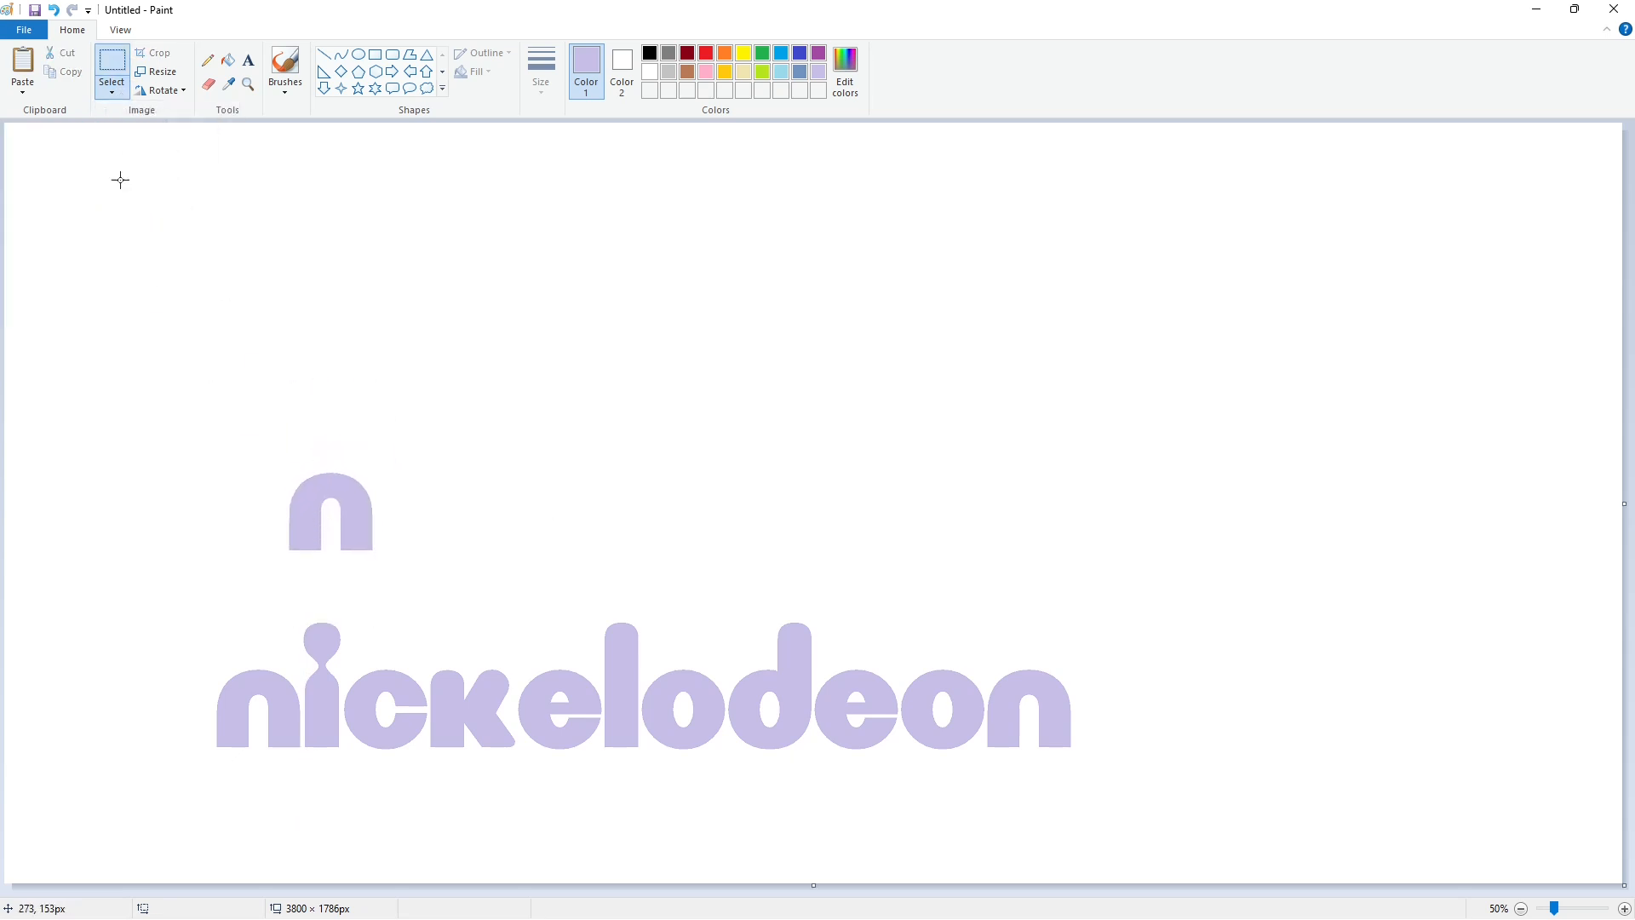
# Erase the first n from the lower word by filling it with white.
pyautogui.click(228, 61)
pyautogui.click(621, 71)
pyautogui.click(586, 72)
pyautogui.click(650, 71)
pyautogui.click(274, 675)
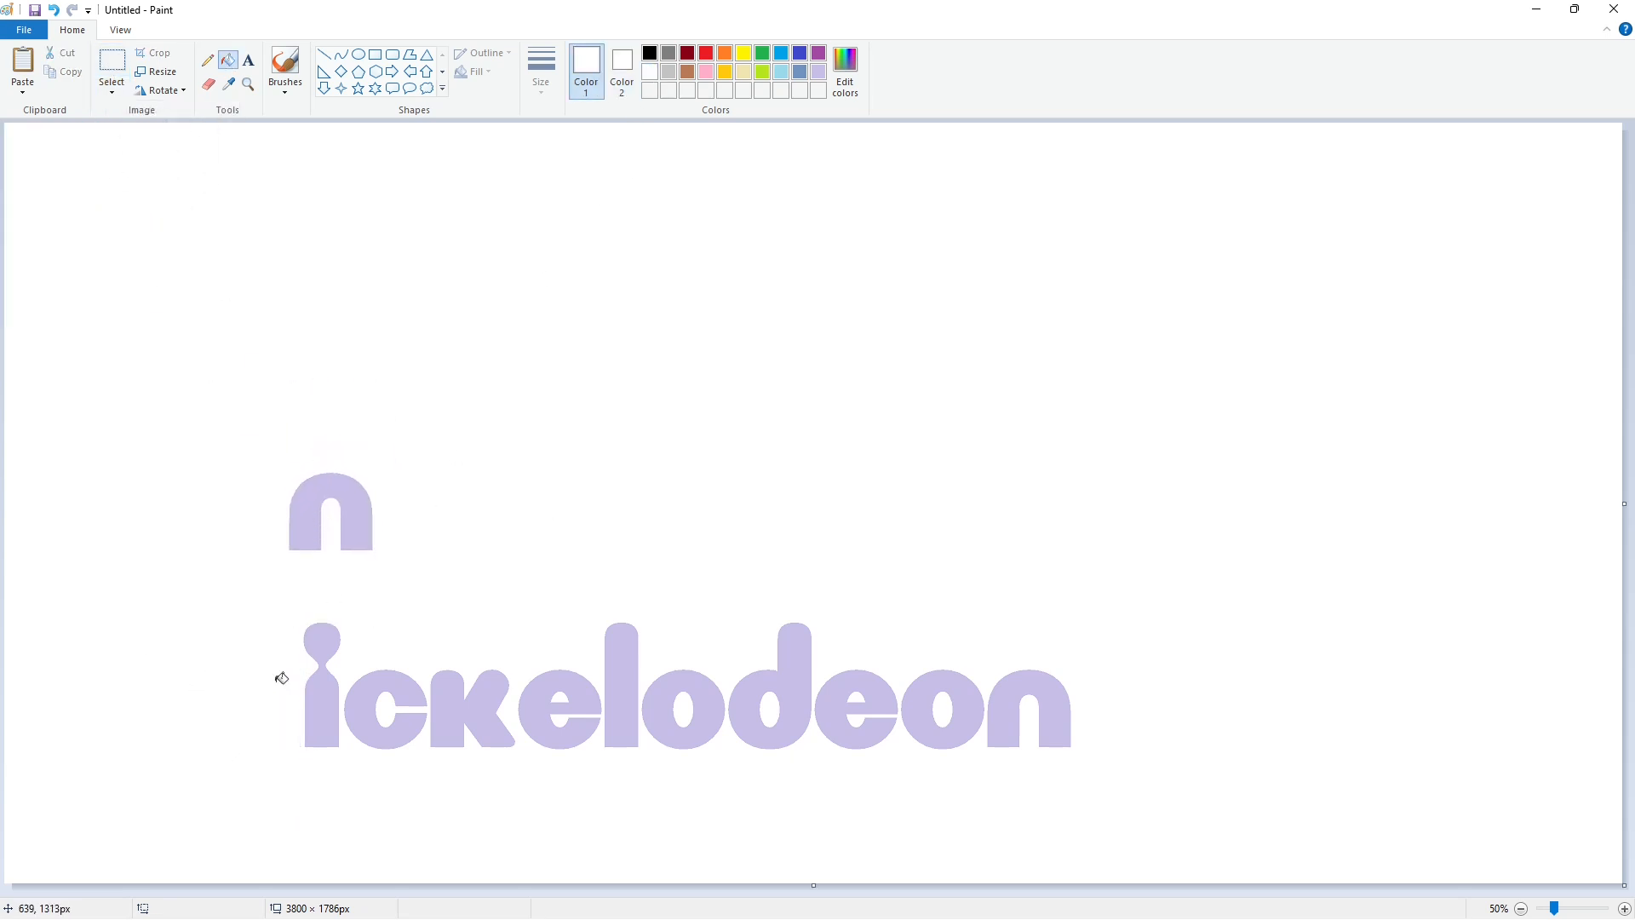
# Copy the i from the lower word and place it just after the raised n, leaving a narrow gap.
pyautogui.click(112, 65)
pyautogui.moveTo(241, 592); pyautogui.dragTo(345, 813)
pyautogui.hotkey('ctrl', 'c')
pyautogui.hotkey('ctrl', 'v')
pyautogui.moveTo(225, 370); pyautogui.dragTo(380, 496)
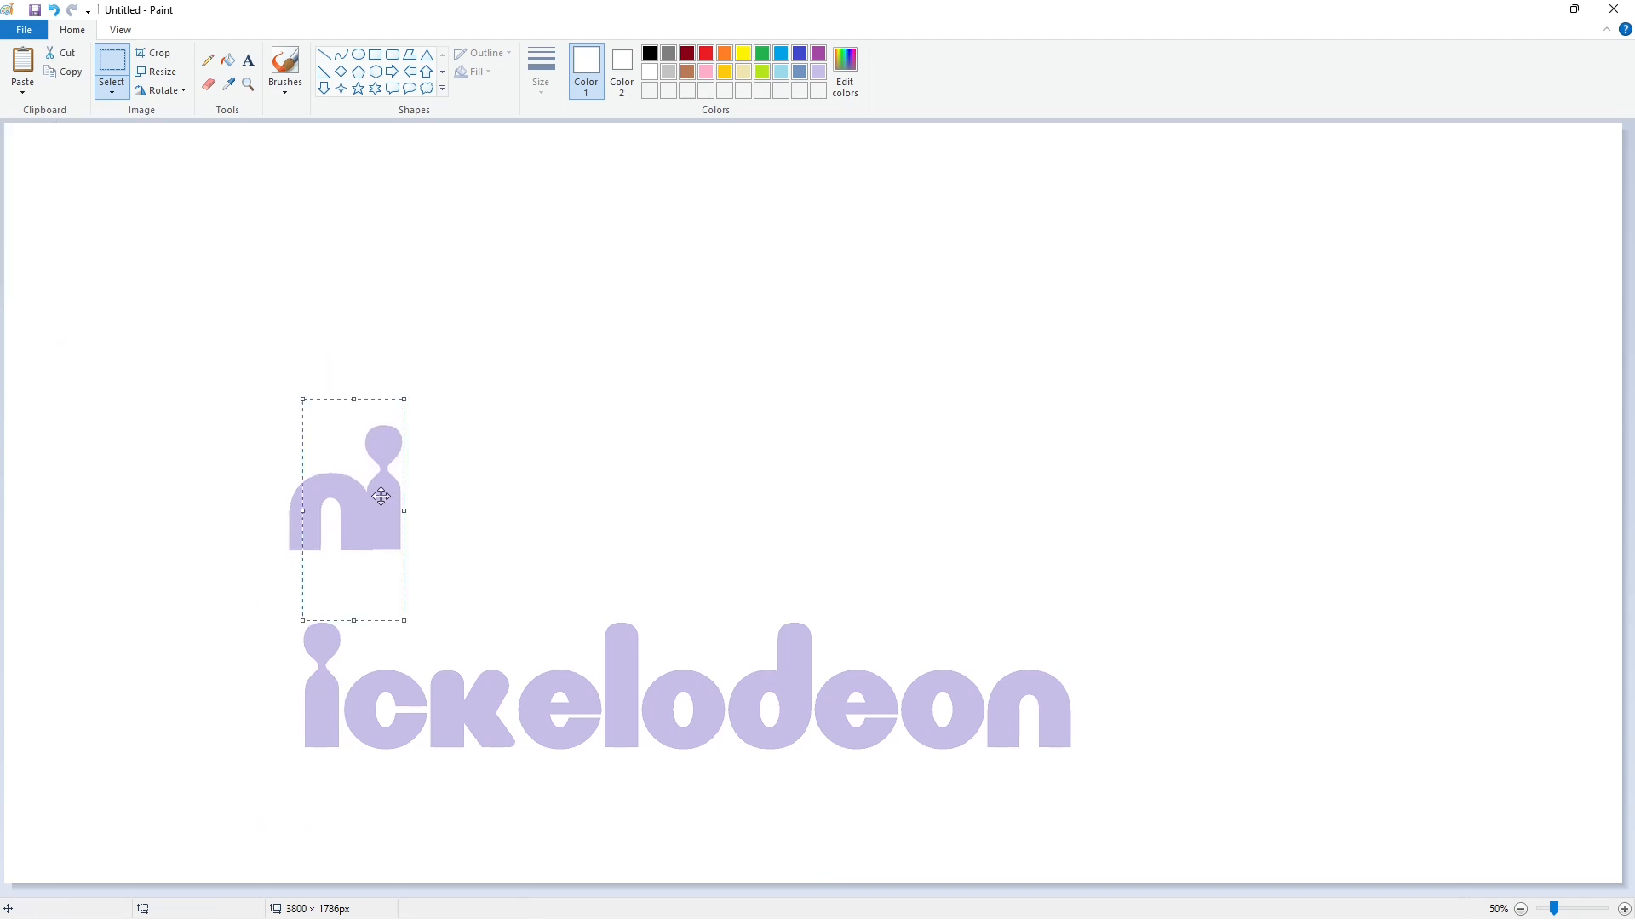
pyautogui.press('Right')
pyautogui.press('Right')
pyautogui.press('Right')
pyautogui.press('Right')
pyautogui.press('Right')
pyautogui.press('Right')
pyautogui.press('Right')
pyautogui.press('Right')
pyautogui.press('Right')
pyautogui.press('Right')
pyautogui.press('Right')
pyautogui.press('Right')
pyautogui.press('Right')
pyautogui.press('Right')
pyautogui.press('Right')
pyautogui.press('Right')
pyautogui.press('Right')
pyautogui.press('Right')
pyautogui.press('Right')
pyautogui.press('Right')
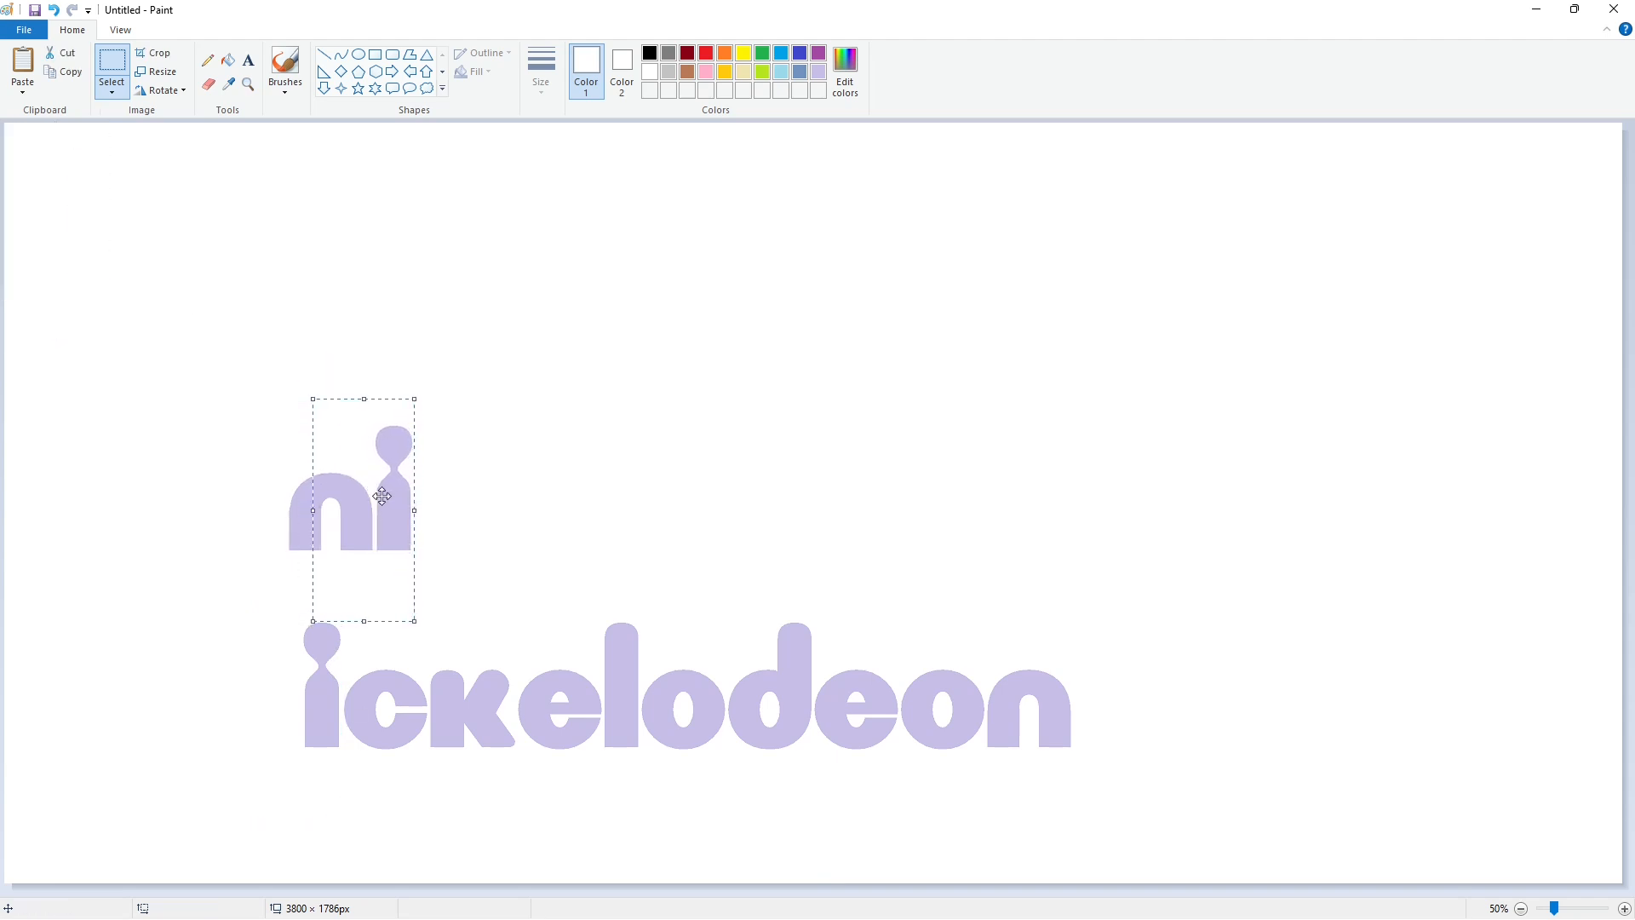
# Draw a black circle outline over the dot of the raised i, fitted to the dot's width.
pyautogui.click(1579, 910)
pyautogui.hscroll(3, 610, 749)
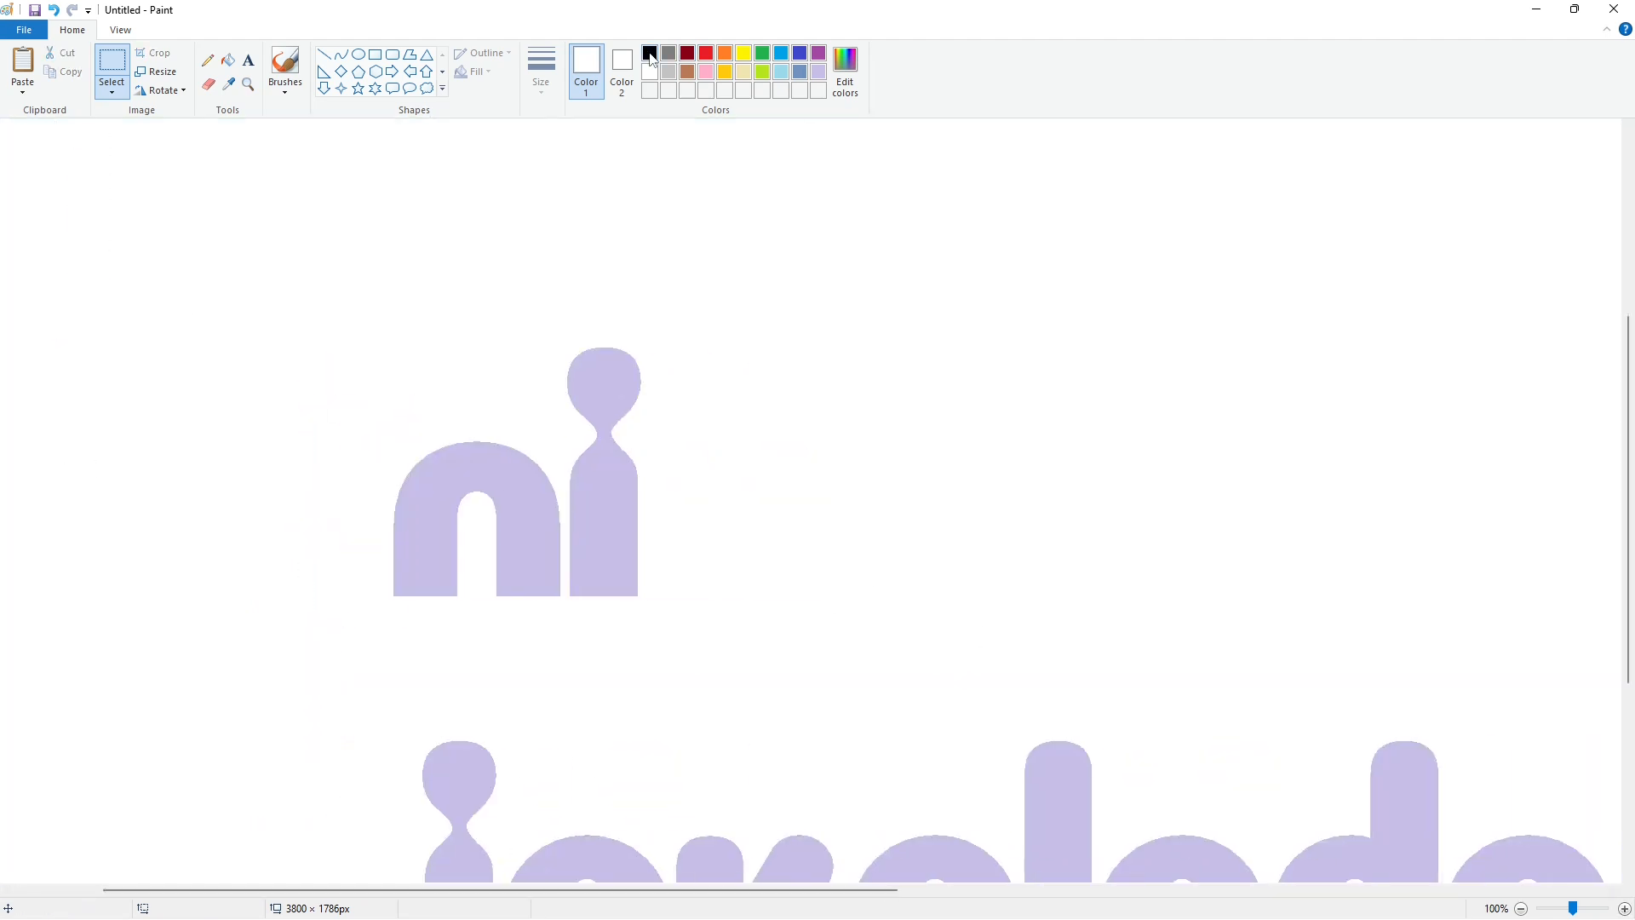
pyautogui.click(650, 53)
pyautogui.click(357, 53)
pyautogui.moveTo(566, 358)
pyautogui.mouseDown()
pyautogui.moveTo(632, 416)
pyautogui.moveTo(640, 387)
pyautogui.moveTo(605, 343)
pyautogui.mouseUp()
pyautogui.press('Right')
pyautogui.press('Right')
pyautogui.press('Right')
pyautogui.press('Up')
pyautogui.press('Up')
pyautogui.press('Up')
pyautogui.press('Up')
pyautogui.press('Down')
pyautogui.press('Down')
pyautogui.press('Down')
pyautogui.press('Down')
pyautogui.press('Down')
pyautogui.press('Down')
pyautogui.press('Down')
pyautogui.press('Down')
pyautogui.click(910, 387)
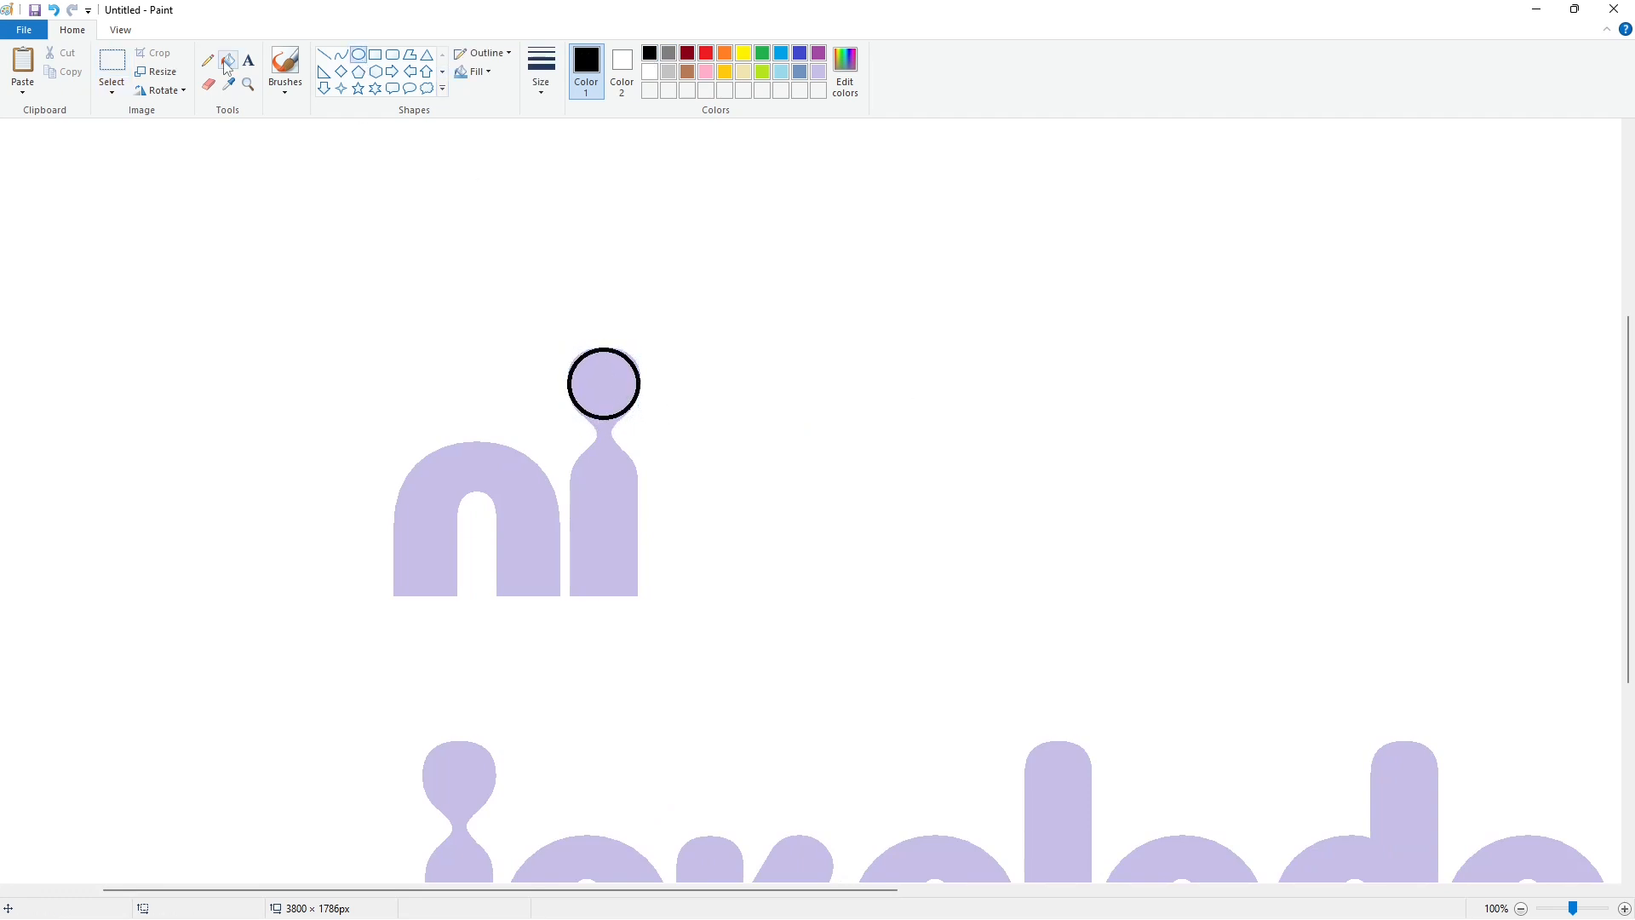
# Fill the circle outline around the raised i's dot with white, and erase the lower word's i with white.
pyautogui.click(228, 60)
pyautogui.click(649, 71)
pyautogui.click(637, 383)
pyautogui.click(1520, 908)
pyautogui.click(650, 71)
pyautogui.click(322, 706)
# Try placing a copy of the lower word's c beside the raised i, and delete that copy.
pyautogui.click(111, 68)
pyautogui.moveTo(299, 588); pyautogui.dragTo(431, 800)
pyautogui.hotkey('ctrl', 'c')
pyautogui.hotkey('ctrl', 'v')
pyautogui.moveTo(82, 241); pyautogui.dragTo(401, 461)
pyautogui.press('Right')
pyautogui.press('Right')
pyautogui.press('Right')
pyautogui.press('Right')
pyautogui.press('Right')
pyautogui.press('Right')
pyautogui.press('Right')
pyautogui.press('Right')
pyautogui.press('Right')
pyautogui.press('Right')
pyautogui.press('Right')
pyautogui.press('Right')
pyautogui.press('Right')
pyautogui.press('Right')
pyautogui.press('Right')
pyautogui.press('Right')
pyautogui.press('Right')
pyautogui.press('Right')
pyautogui.press('Right')
pyautogui.press('Right')
pyautogui.press('Right')
pyautogui.press('Right')
pyautogui.press('Right')
pyautogui.press('Right')
pyautogui.press('Right')
pyautogui.press('Right')
pyautogui.press('Right')
pyautogui.press('Right')
pyautogui.press('Right')
pyautogui.press('Right')
pyautogui.press('Right')
pyautogui.press('Right')
pyautogui.press('Right')
pyautogui.press('Right')
pyautogui.press('Right')
pyautogui.press('Right')
pyautogui.press('Right')
pyautogui.press('Right')
pyautogui.press('Right')
pyautogui.press('Right')
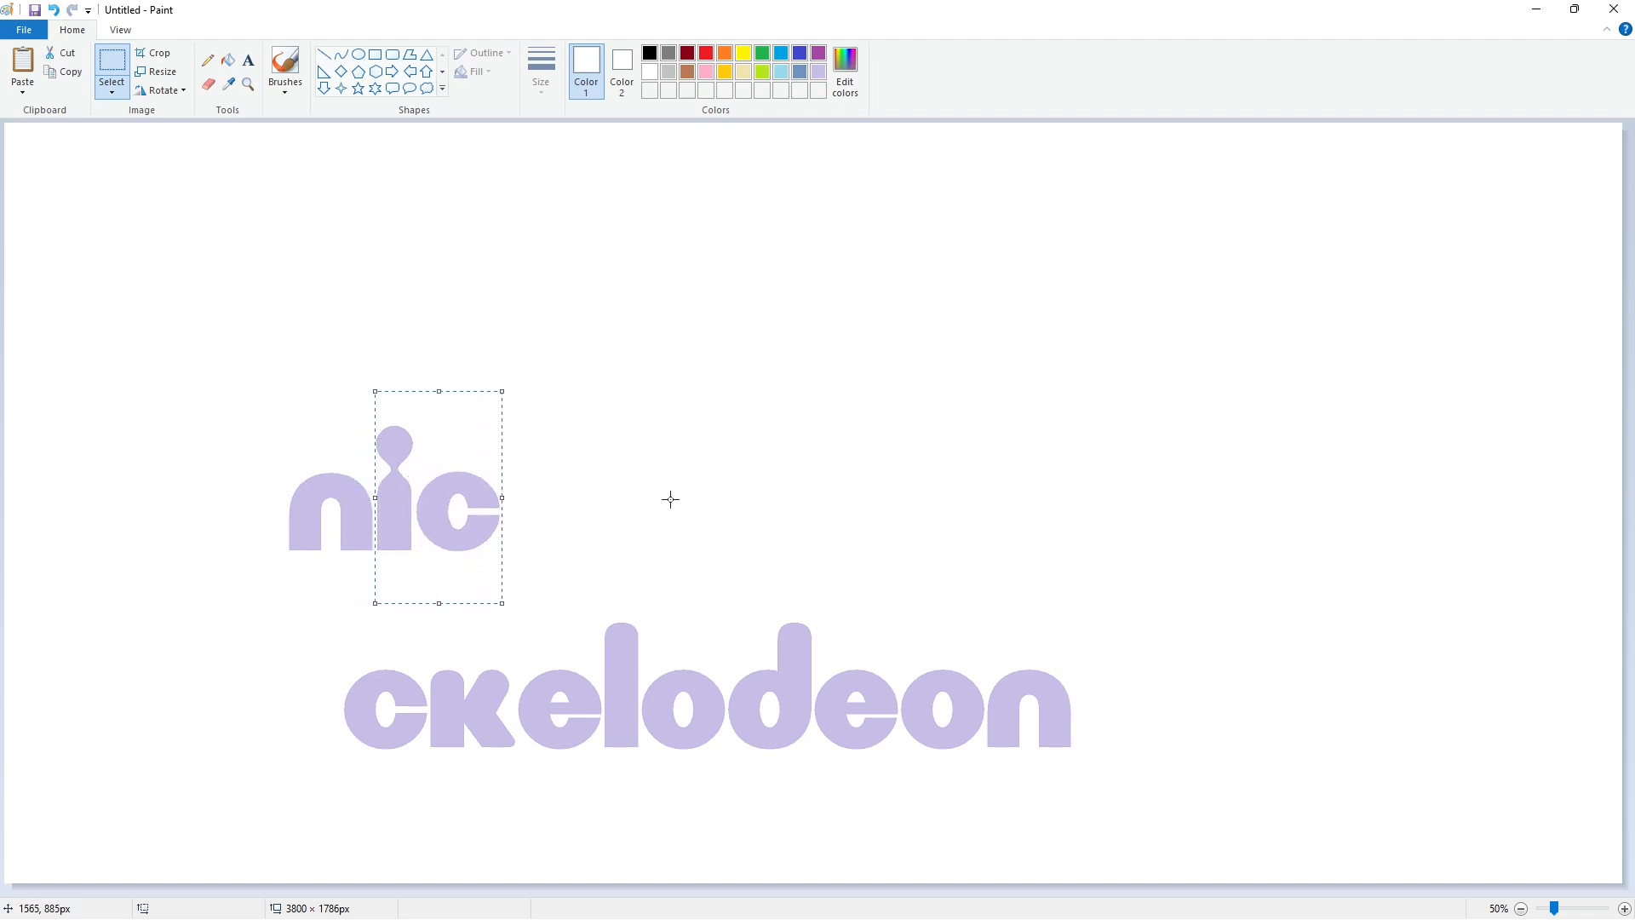
pyautogui.press('Delete')
# Add a separate lavender letter "c" at font size 290 in the empty area above the raised letters.
pyautogui.click(248, 60)
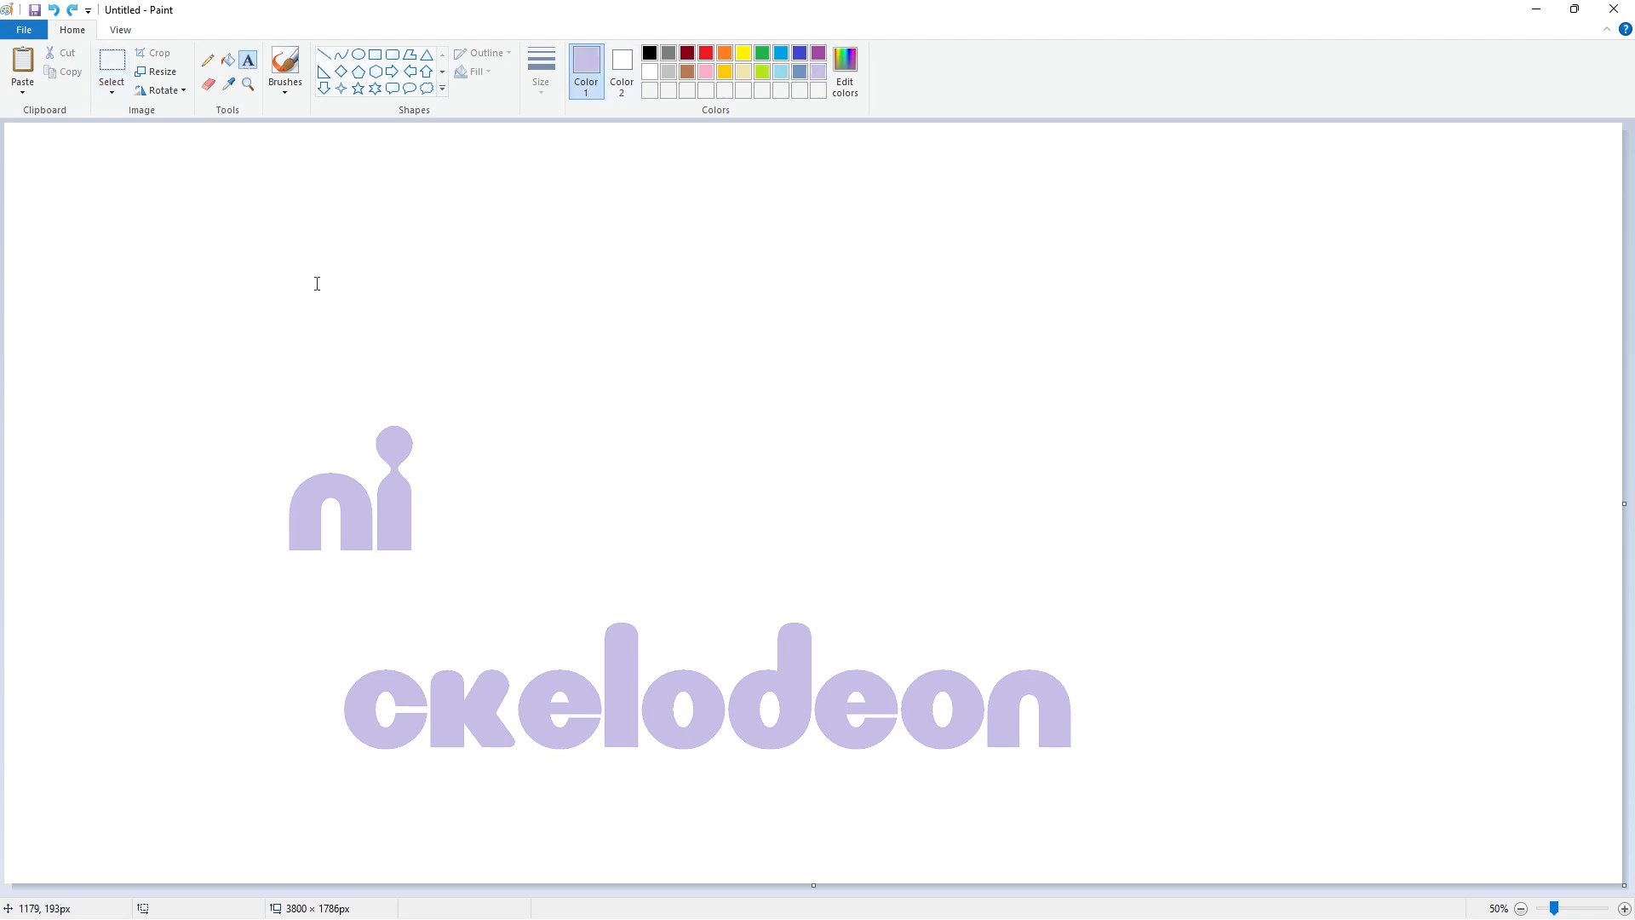
pyautogui.click(819, 72)
pyautogui.click(137, 373)
pyautogui.write('c')
pyautogui.hotkey('ctrl', 'a')
pyautogui.click(126, 85)
pyautogui.write('290')
pyautogui.press('Return')
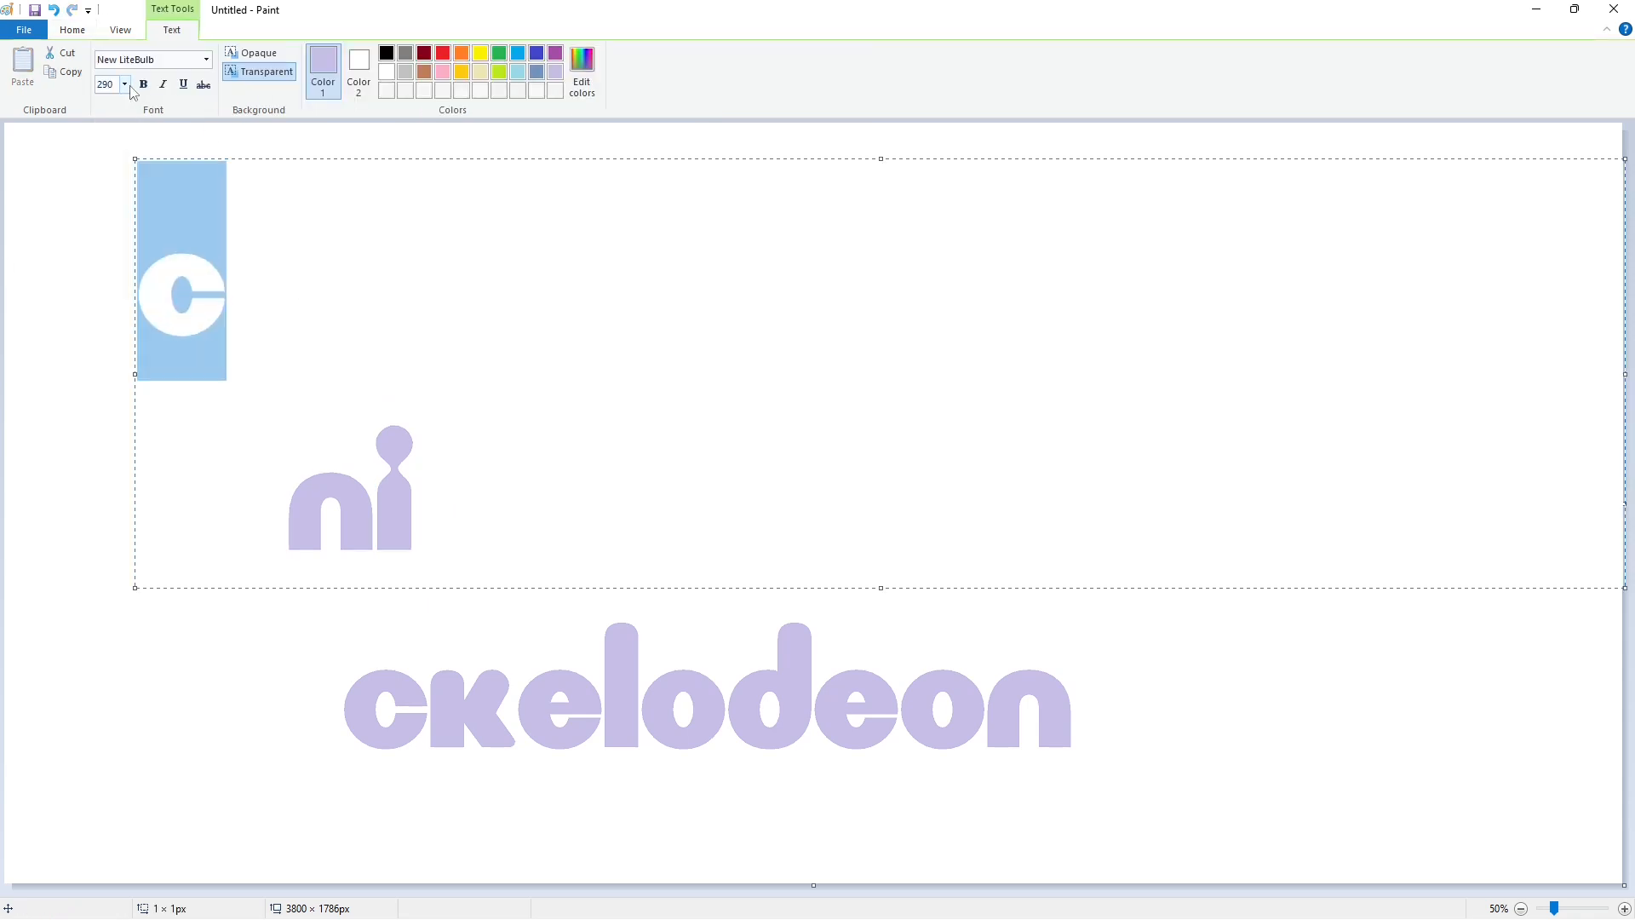
pyautogui.click(95, 192)
# Copy the new larger c and place the copy right after the raised i.
pyautogui.click(111, 62)
pyautogui.moveTo(68, 210)
pyautogui.mouseDown()
pyautogui.moveTo(275, 401)
pyautogui.moveTo(453, 523)
pyautogui.mouseUp()
pyautogui.hotkey('ctrl', 'c')
pyautogui.hotkey('ctrl', 'v')
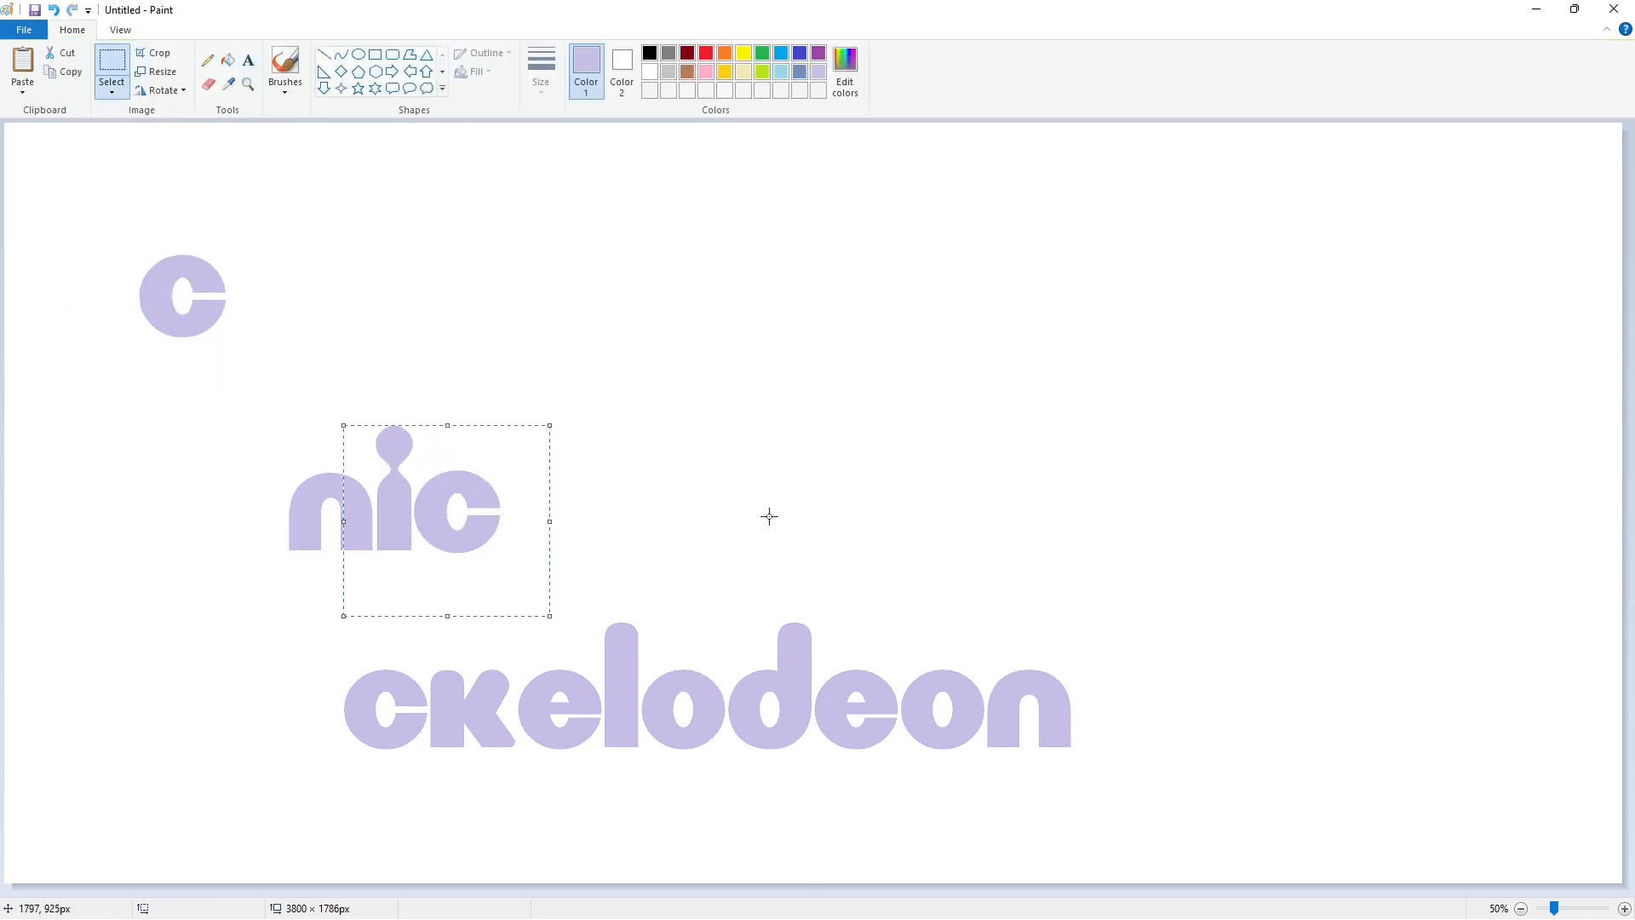
# Erase the lower word's c with white, and place a copy of its k right after the raised c.
pyautogui.click(228, 60)
pyautogui.click(650, 72)
pyautogui.click(366, 710)
pyautogui.click(112, 62)
pyautogui.moveTo(516, 841); pyautogui.dragTo(516, 840)
pyautogui.hotkey('ctrl', 'c')
pyautogui.hotkey('ctrl', 'v')
pyautogui.moveTo(77, 209); pyautogui.dragTo(524, 498)
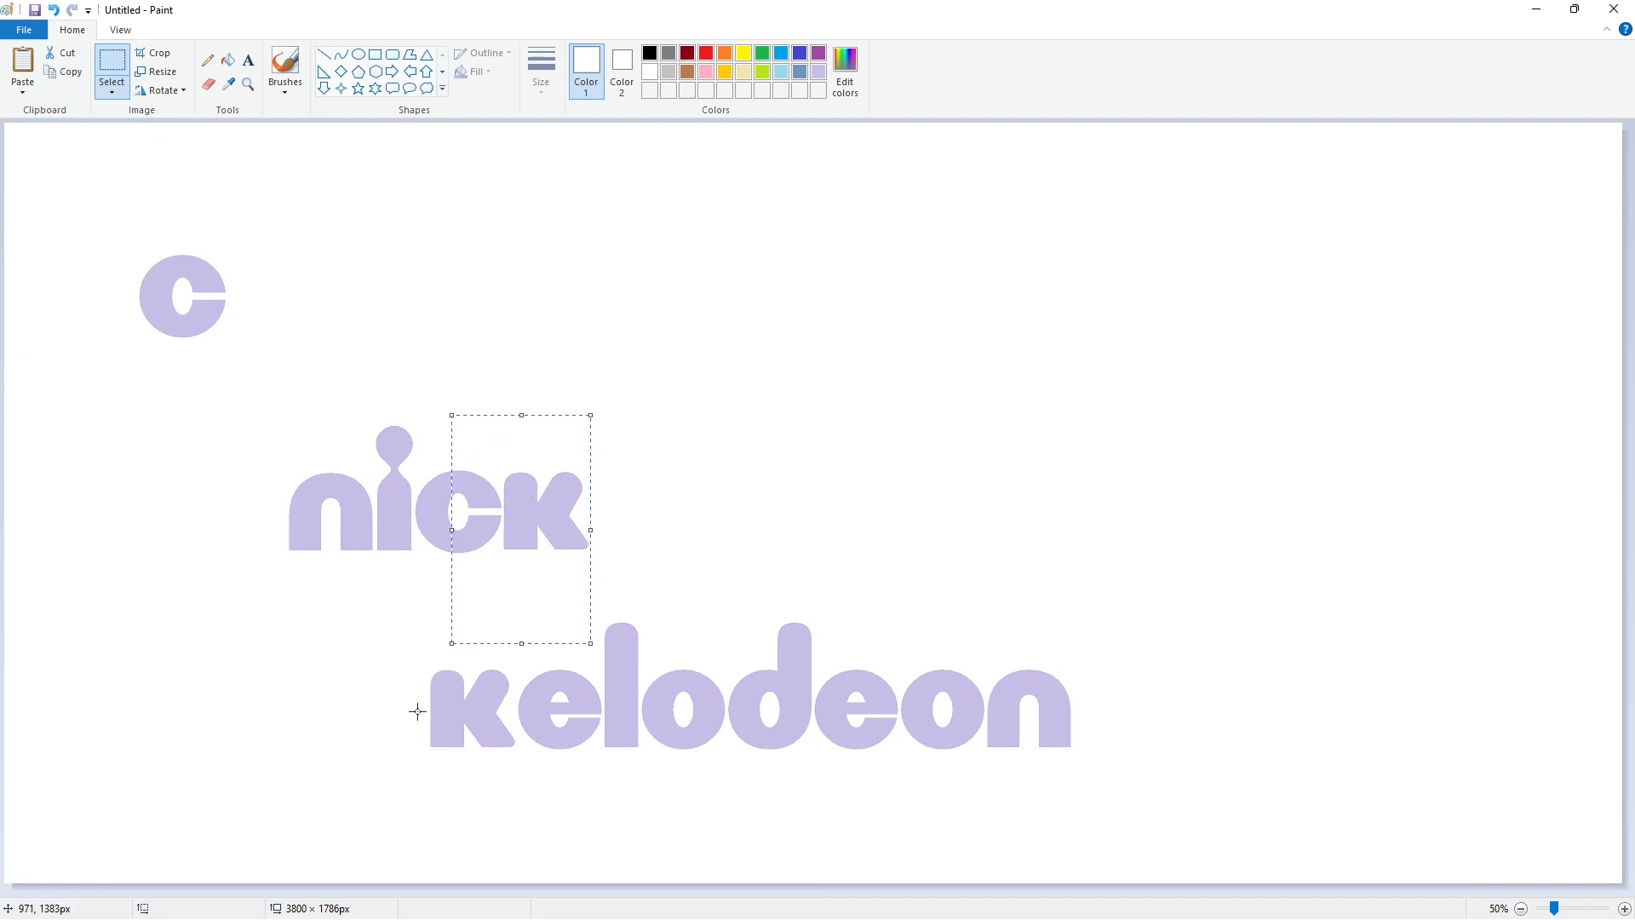
# Erase the lower word's k by filling it with white.
pyautogui.click(248, 692)
pyautogui.click(228, 60)
pyautogui.click(468, 715)
# Try placing a copy of the lower word's e after the raised k, and undo that placement.
pyautogui.click(112, 62)
pyautogui.moveTo(441, 608); pyautogui.dragTo(603, 825)
pyautogui.hotkey('ctrl', 'c')
pyautogui.hotkey('ctrl', 'v')
pyautogui.moveTo(123, 227); pyautogui.dragTo(619, 513)
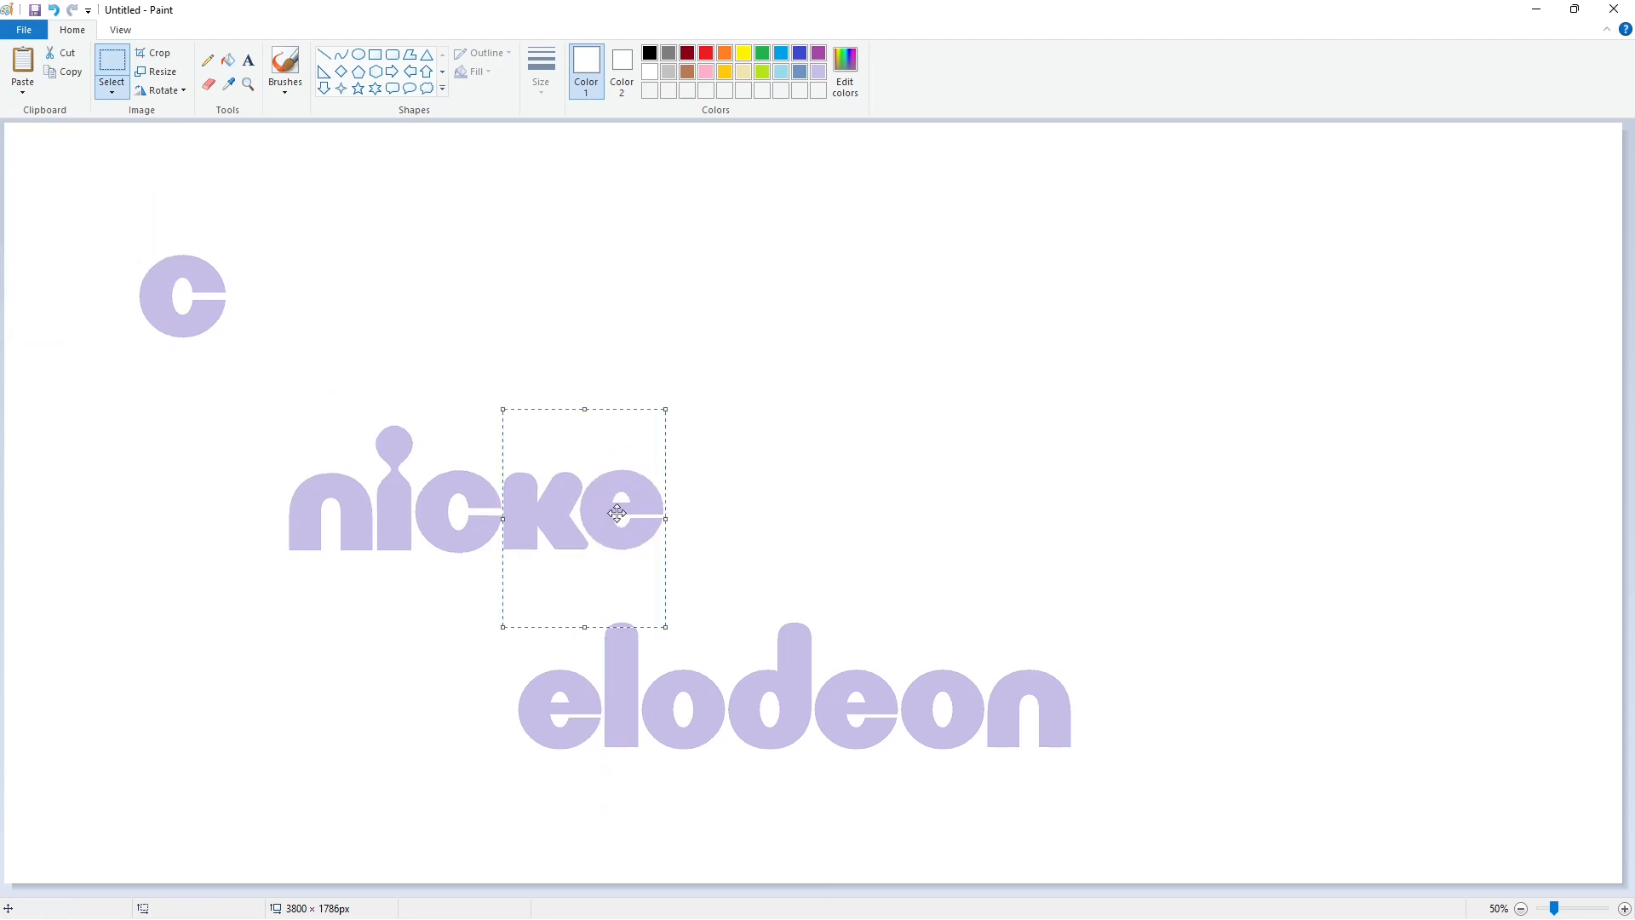
pyautogui.hotkey('ctrl', 'z')
# Add a separate lavender letter "e" in the empty area beside the separate c, above the raised letters.
pyautogui.click(248, 60)
pyautogui.click(350, 373)
pyautogui.click(556, 72)
pyautogui.write('e')
pyautogui.click(247, 183)
pyautogui.click(112, 64)
pyautogui.click(248, 60)
pyautogui.click(304, 292)
pyautogui.click(247, 196)
pyautogui.click(111, 64)
# Copy the new separate e and place the copy right after the raised k.
pyautogui.moveTo(311, 190); pyautogui.dragTo(481, 362)
pyautogui.hotkey('ctrl', 'c')
pyautogui.hotkey('ctrl', 'v')
pyautogui.moveTo(83, 221); pyautogui.dragTo(617, 511)
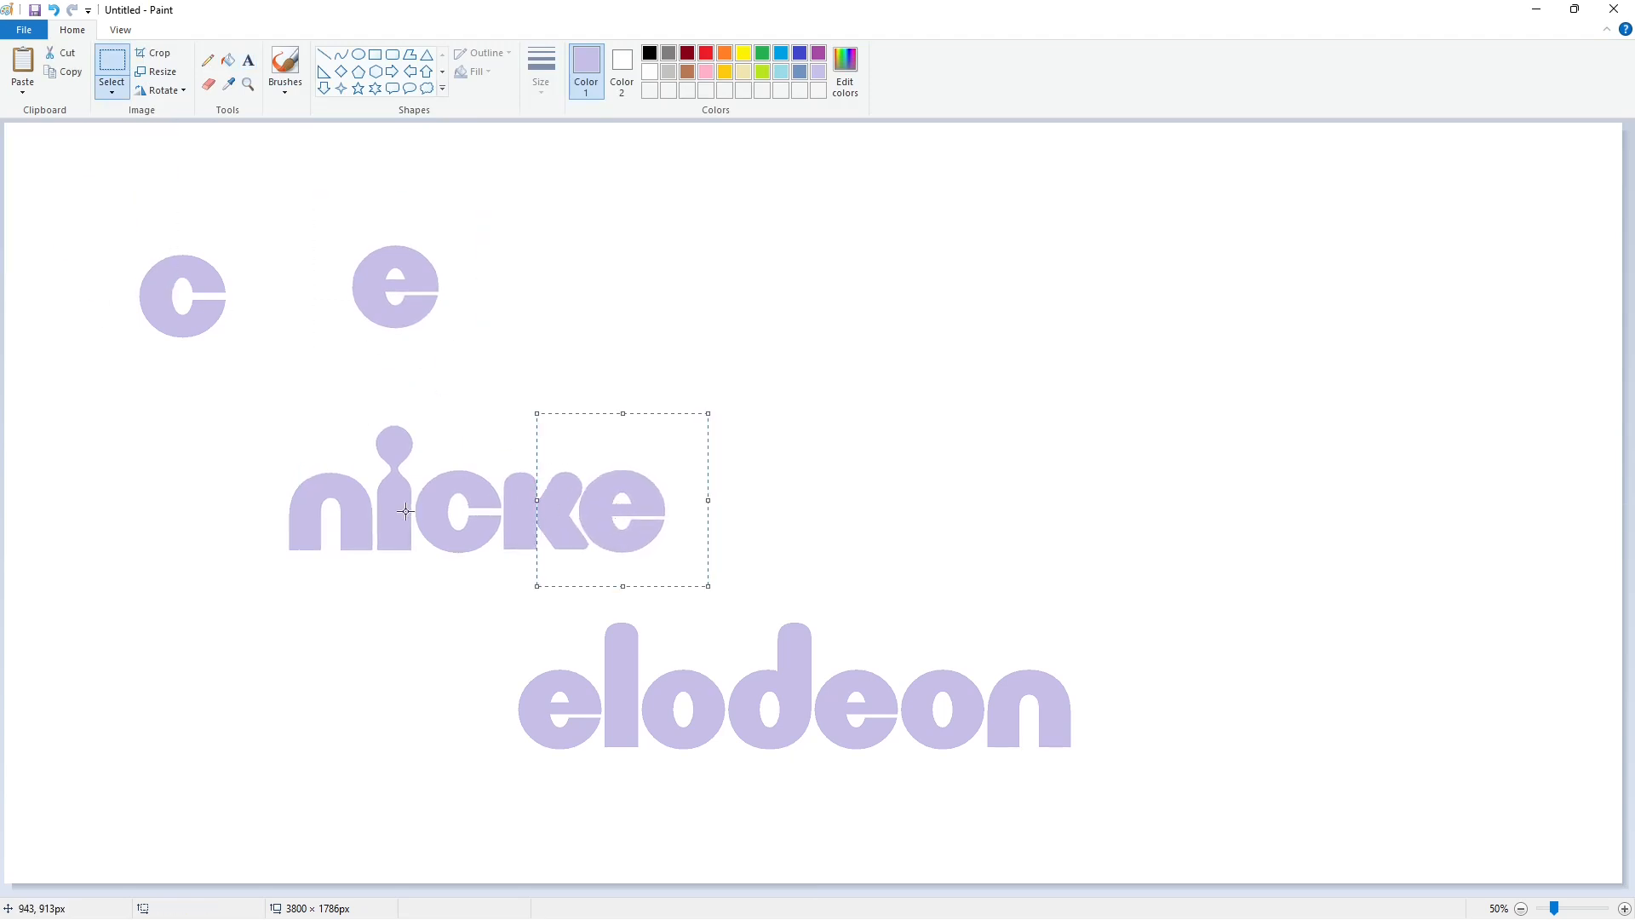
# Erase the lower word's first e with white, and place a copy of its l right after the raised e.
pyautogui.click(235, 60)
pyautogui.click(650, 71)
pyautogui.click(583, 694)
pyautogui.click(112, 63)
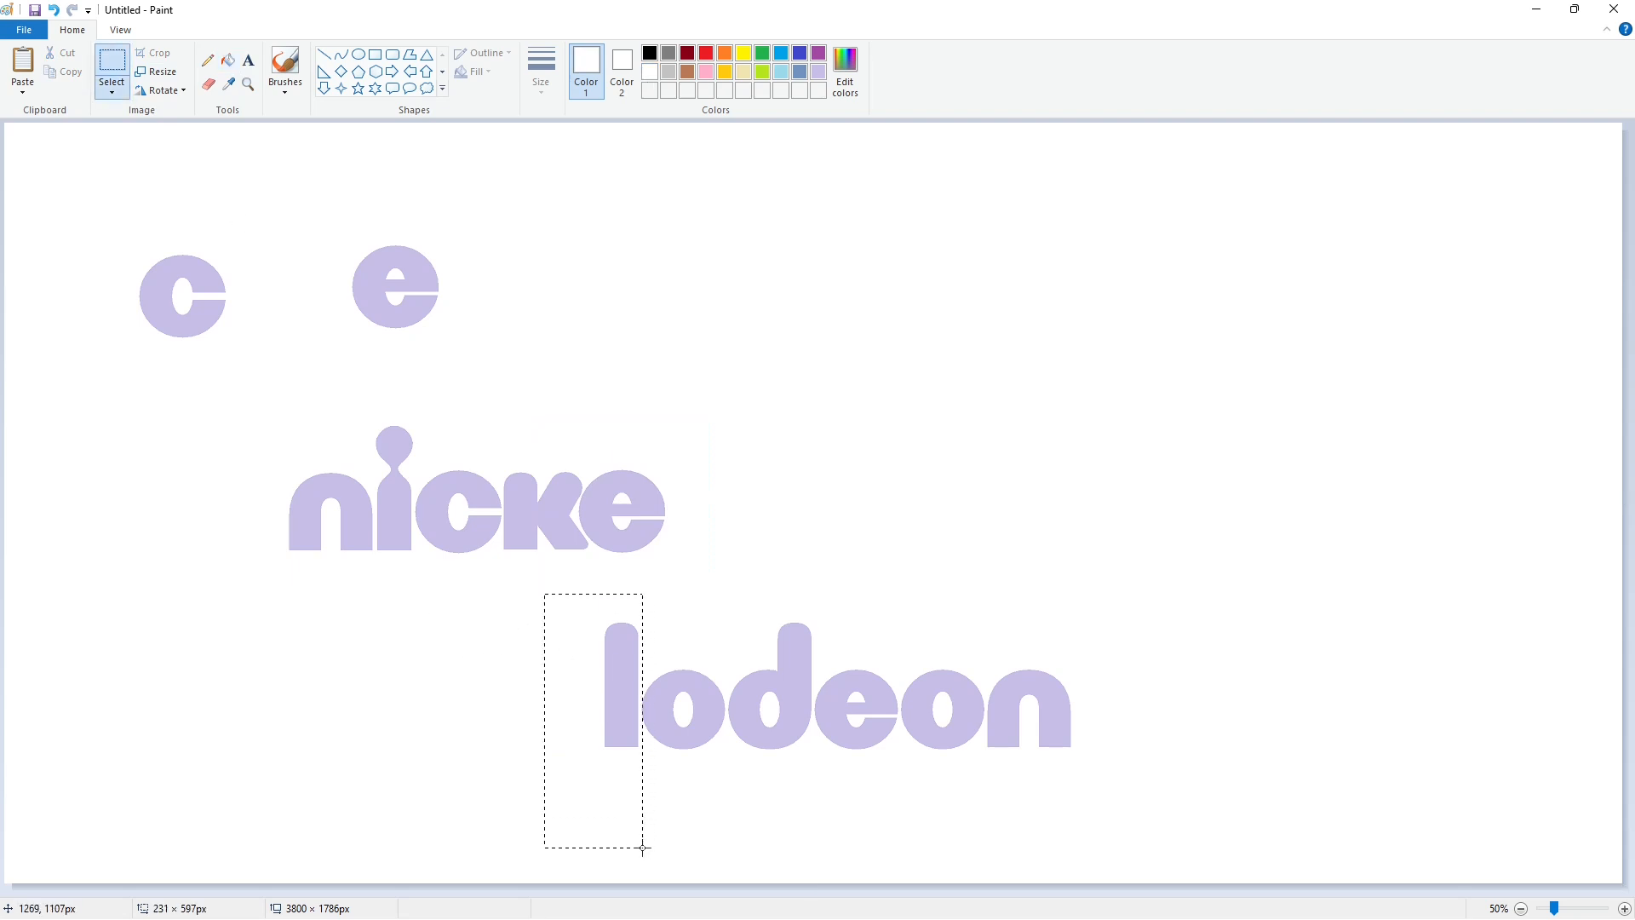
pyautogui.moveTo(642, 847); pyautogui.dragTo(642, 847)
pyautogui.hotkey('ctrl', 'c')
pyautogui.hotkey('ctrl', 'v')
pyautogui.moveTo(73, 222); pyautogui.dragTo(679, 499)
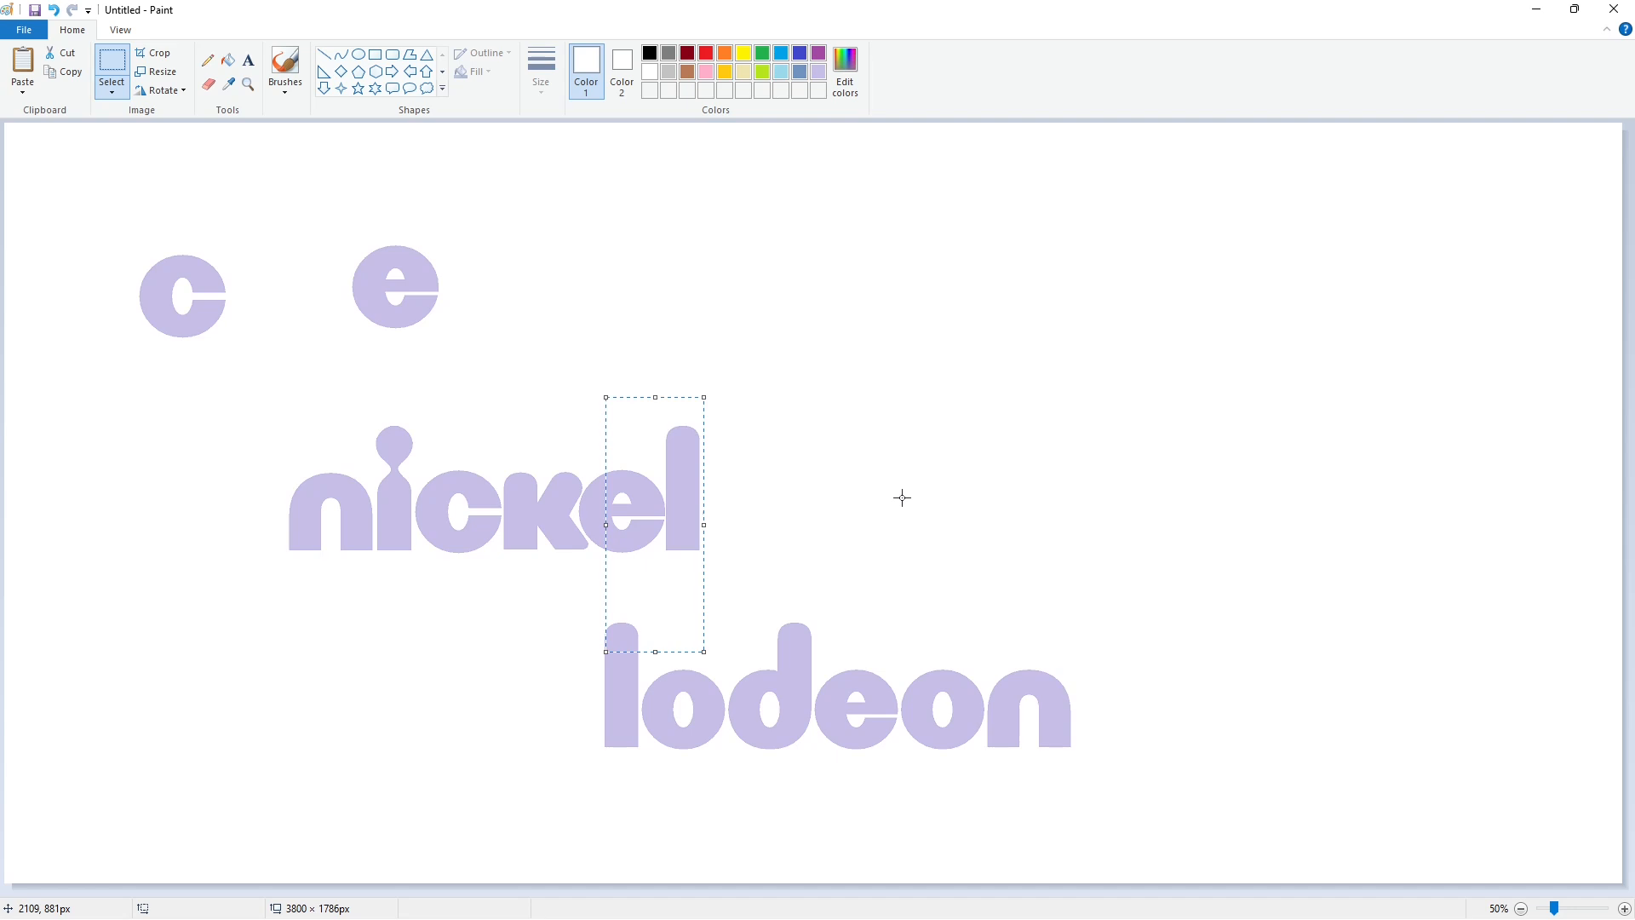
# Draw a black circle outline about 75 × 73 px on the raised l and move it up to the top of the stem.
pyautogui.click(1624, 909)
pyautogui.moveTo(694, 889); pyautogui.dragTo(1112, 890)
pyautogui.scroll(-3, 1110, 788)
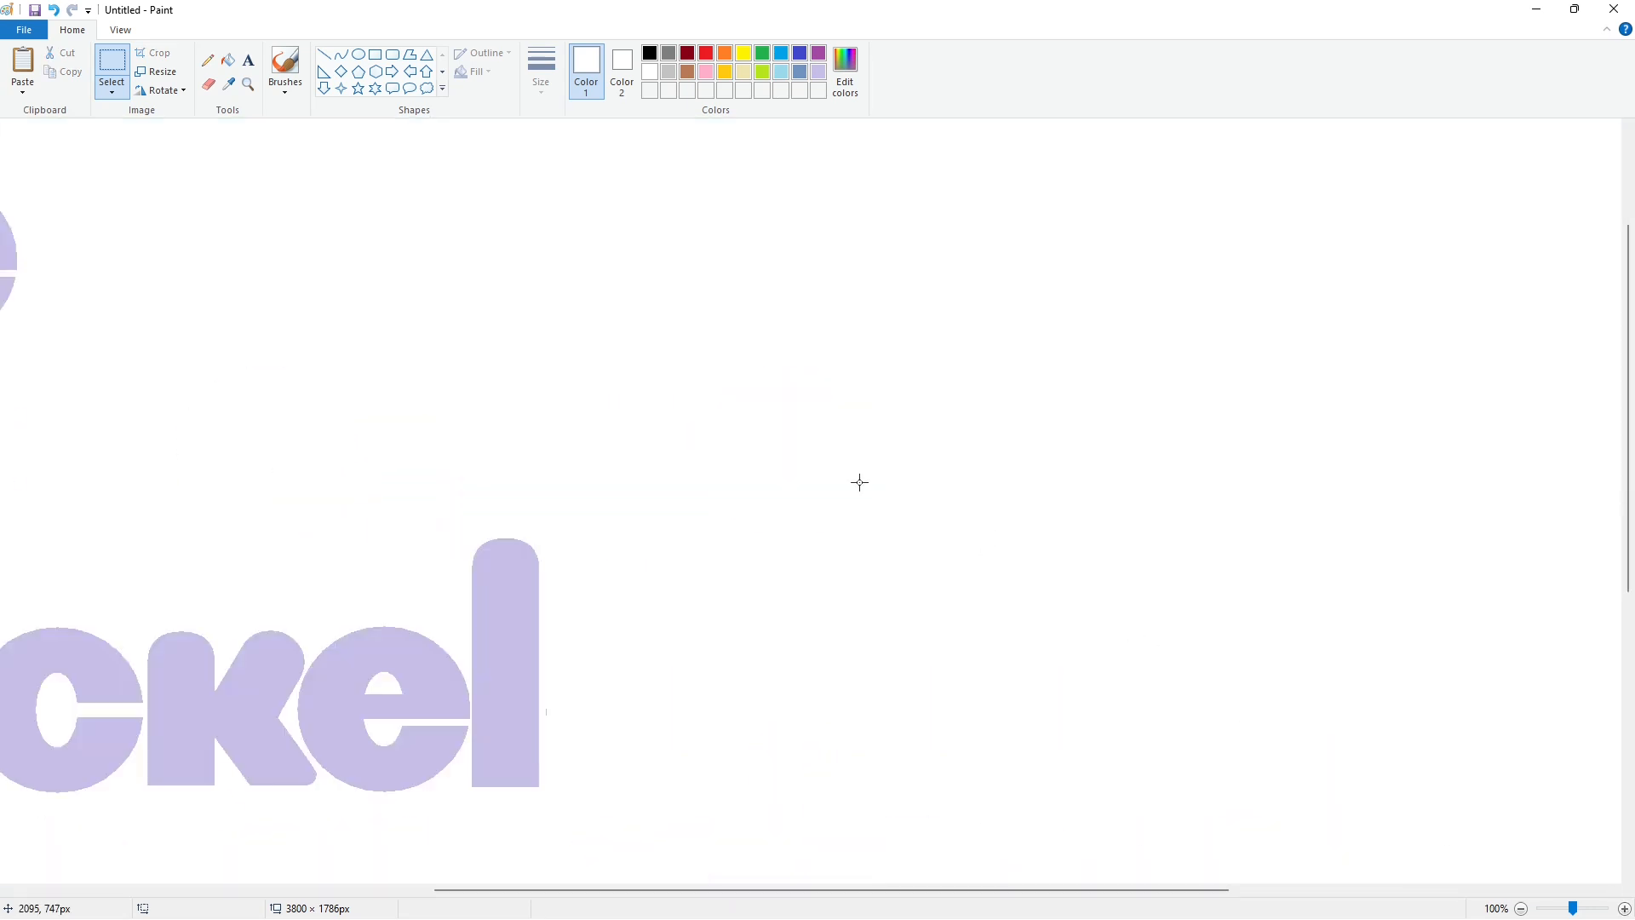
pyautogui.click(358, 55)
pyautogui.click(650, 53)
pyautogui.moveTo(476, 559); pyautogui.dragTo(537, 621)
pyautogui.press('Up')
pyautogui.press('Up')
pyautogui.press('Up')
pyautogui.press('Up')
pyautogui.press('Up')
pyautogui.press('Up')
pyautogui.press('Up')
pyautogui.press('Up')
pyautogui.press('Up')
pyautogui.press('Up')
pyautogui.press('Up')
pyautogui.press('Up')
pyautogui.press('Up')
pyautogui.press('Up')
pyautogui.press('Up')
pyautogui.press('Up')
pyautogui.press('Up')
pyautogui.press('Up')
pyautogui.press('Up')
pyautogui.press('Up')
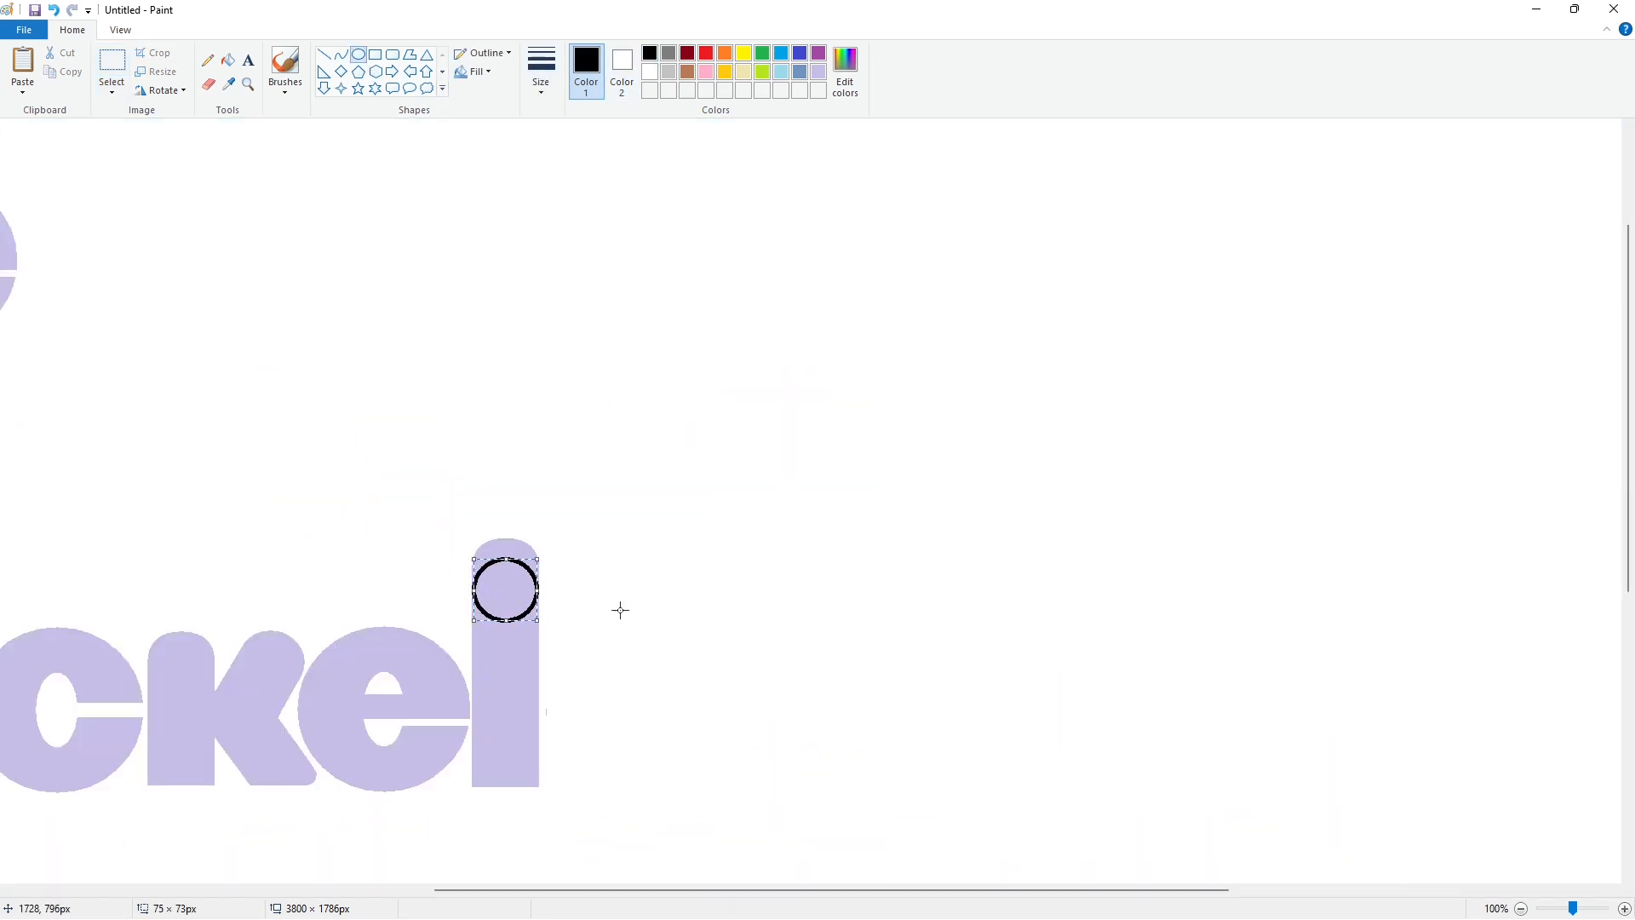
# Fill the corners outside the circle on the raised l with white, and recolor the circle outline lavender.
pyautogui.click(228, 59)
pyautogui.click(649, 71)
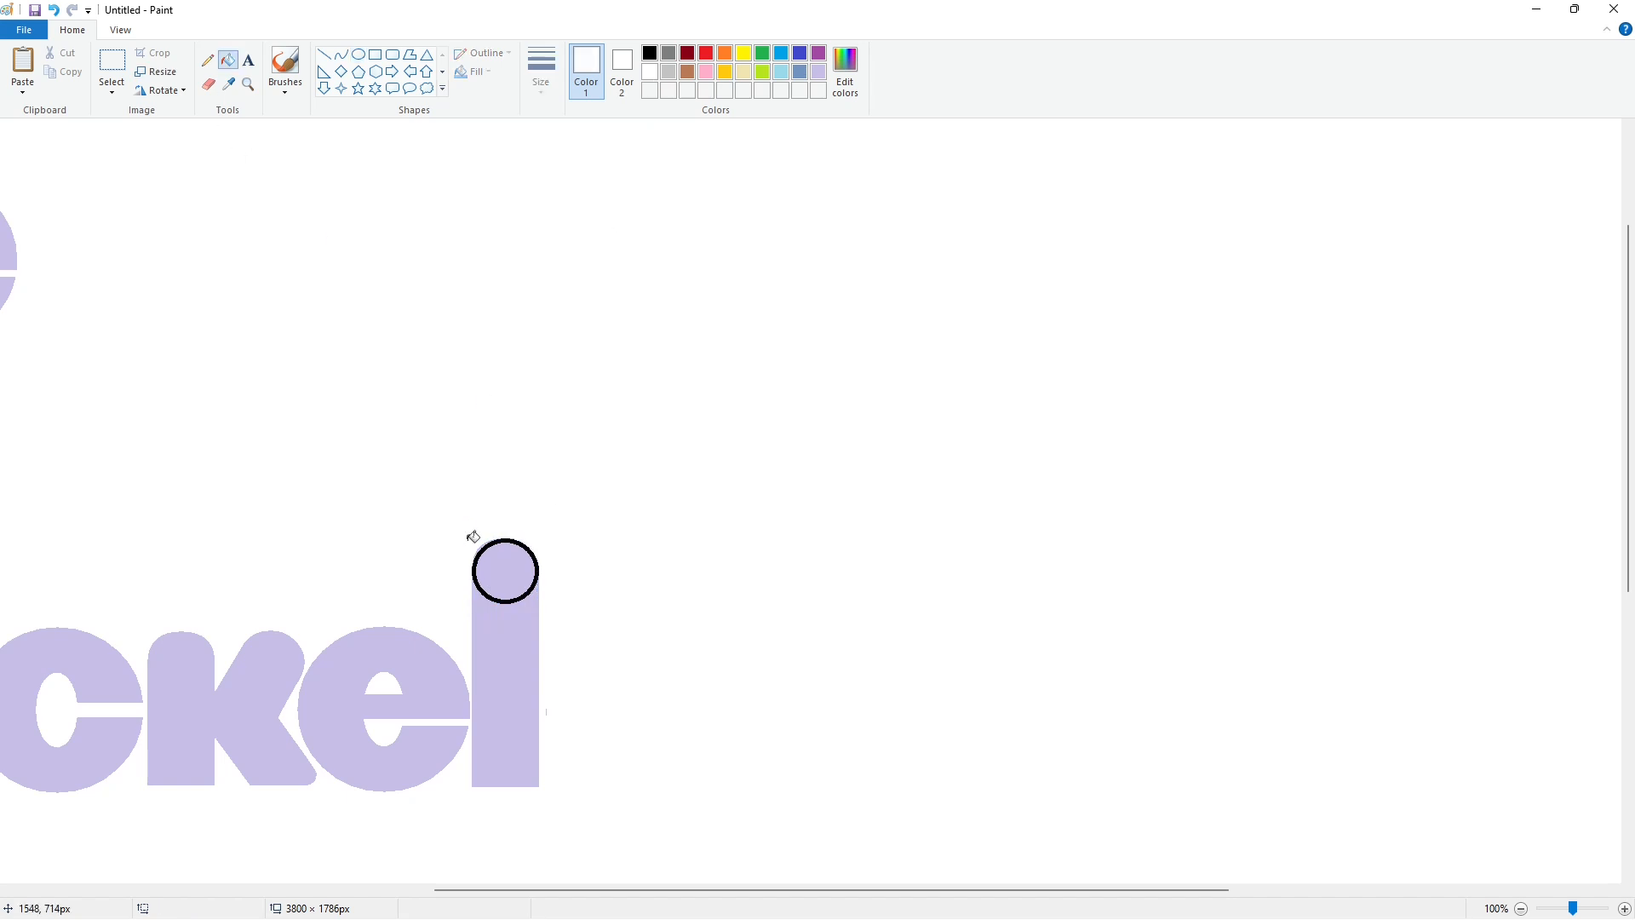
pyautogui.click(818, 71)
pyautogui.click(536, 587)
pyautogui.scroll(-1, 1400, 770)
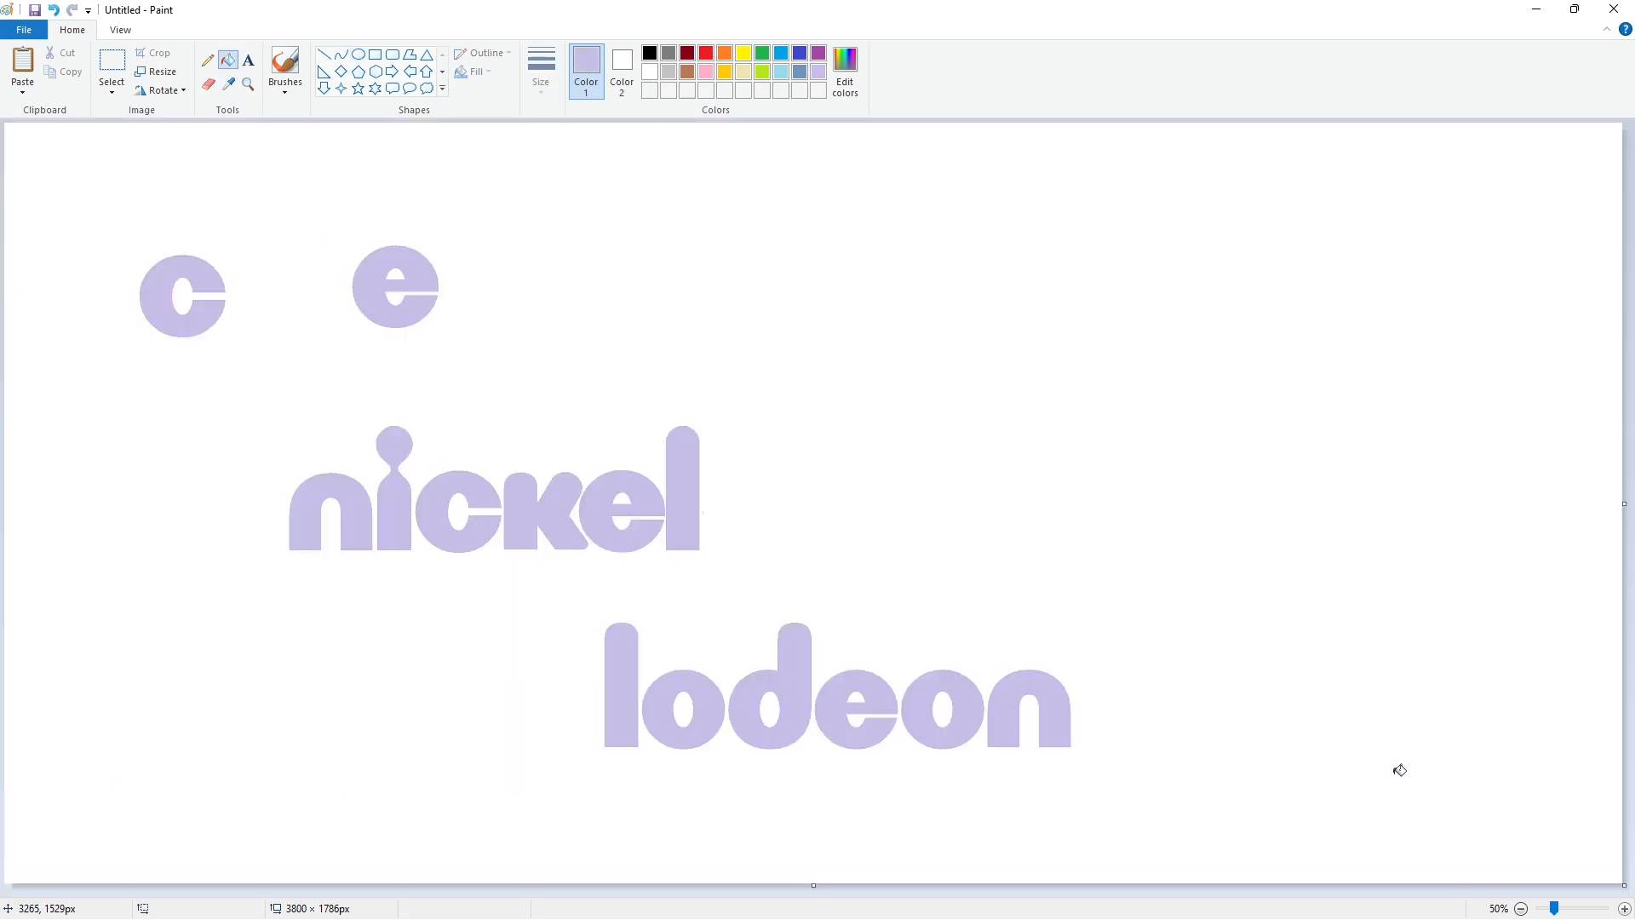
# Copy the rounded top part of the raised l, and fill the l with black.
pyautogui.click(1624, 908)
pyautogui.moveTo(756, 889); pyautogui.dragTo(1043, 859)
pyautogui.scroll(-3, 1022, 788)
pyautogui.click(112, 60)
pyautogui.moveTo(704, 508); pyautogui.dragTo(864, 627)
pyautogui.click(228, 60)
pyautogui.click(649, 53)
pyautogui.click(773, 572)
# Paste the copied rounded top slightly lower on the black l, and fill the black remainder above it with white.
pyautogui.hotkey('ctrl', 'v')
pyautogui.moveTo(95, 204); pyautogui.dragTo(799, 604)
pyautogui.press('Up')
pyautogui.press('Up')
pyautogui.press('Up')
pyautogui.press('Up')
pyautogui.press('Up')
pyautogui.press('Up')
pyautogui.press('Up')
pyautogui.press('Up')
pyautogui.click(228, 60)
pyautogui.click(650, 71)
pyautogui.click(793, 541)
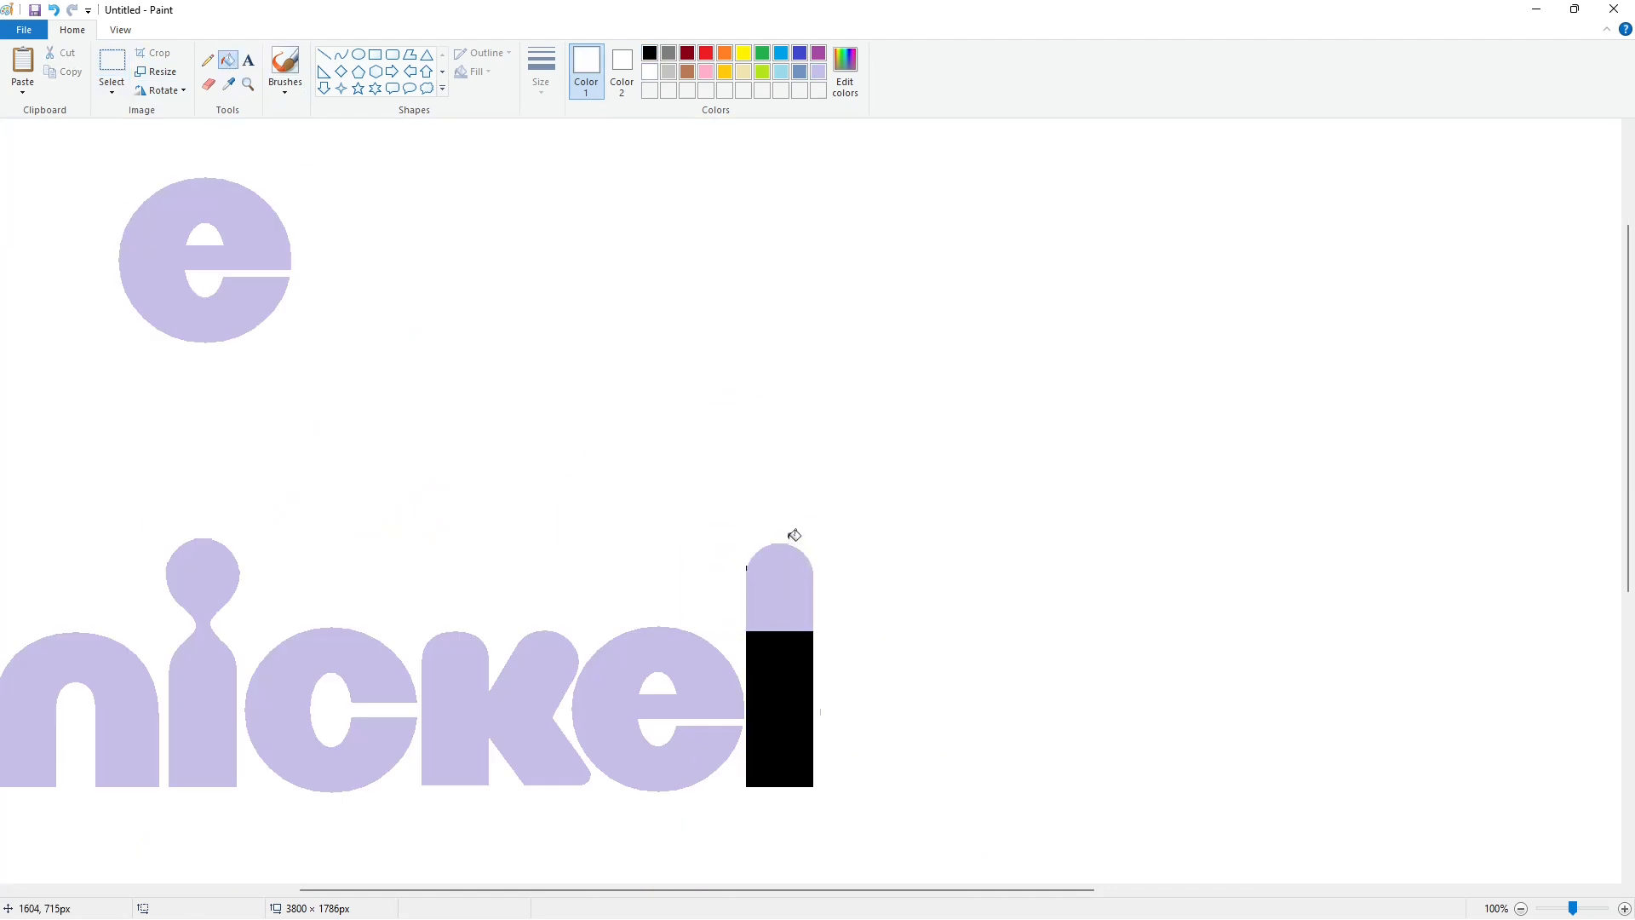
# Draw a short white line beside the l's rounded top, and fill the black stem with lavender.
pyautogui.click(326, 56)
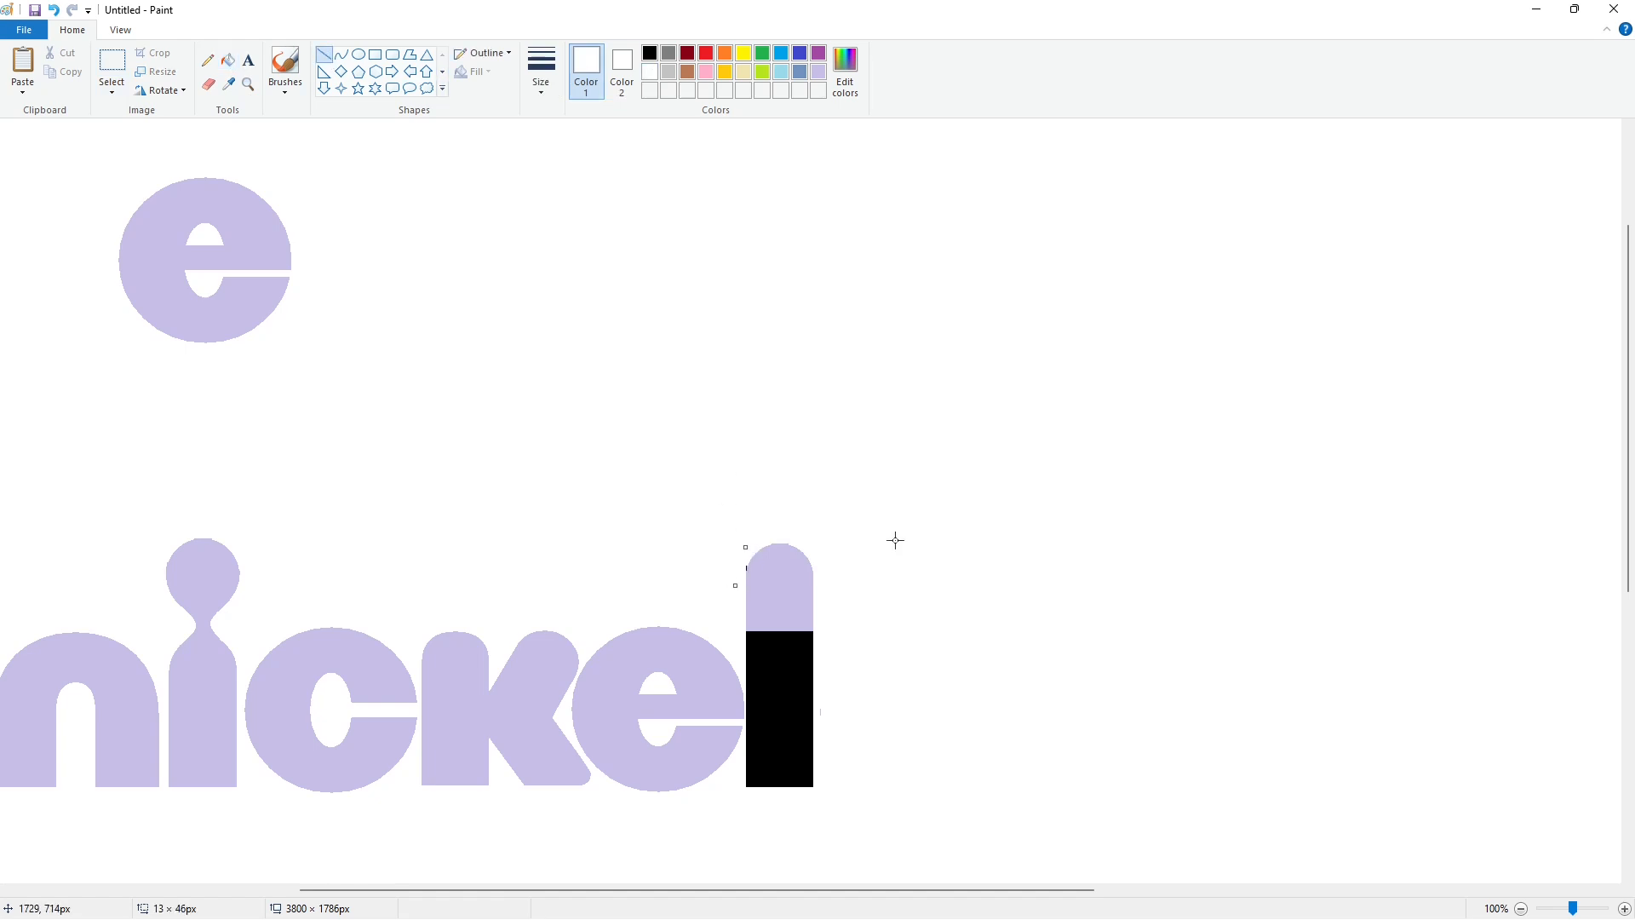
pyautogui.click(228, 60)
pyautogui.click(817, 71)
pyautogui.click(779, 707)
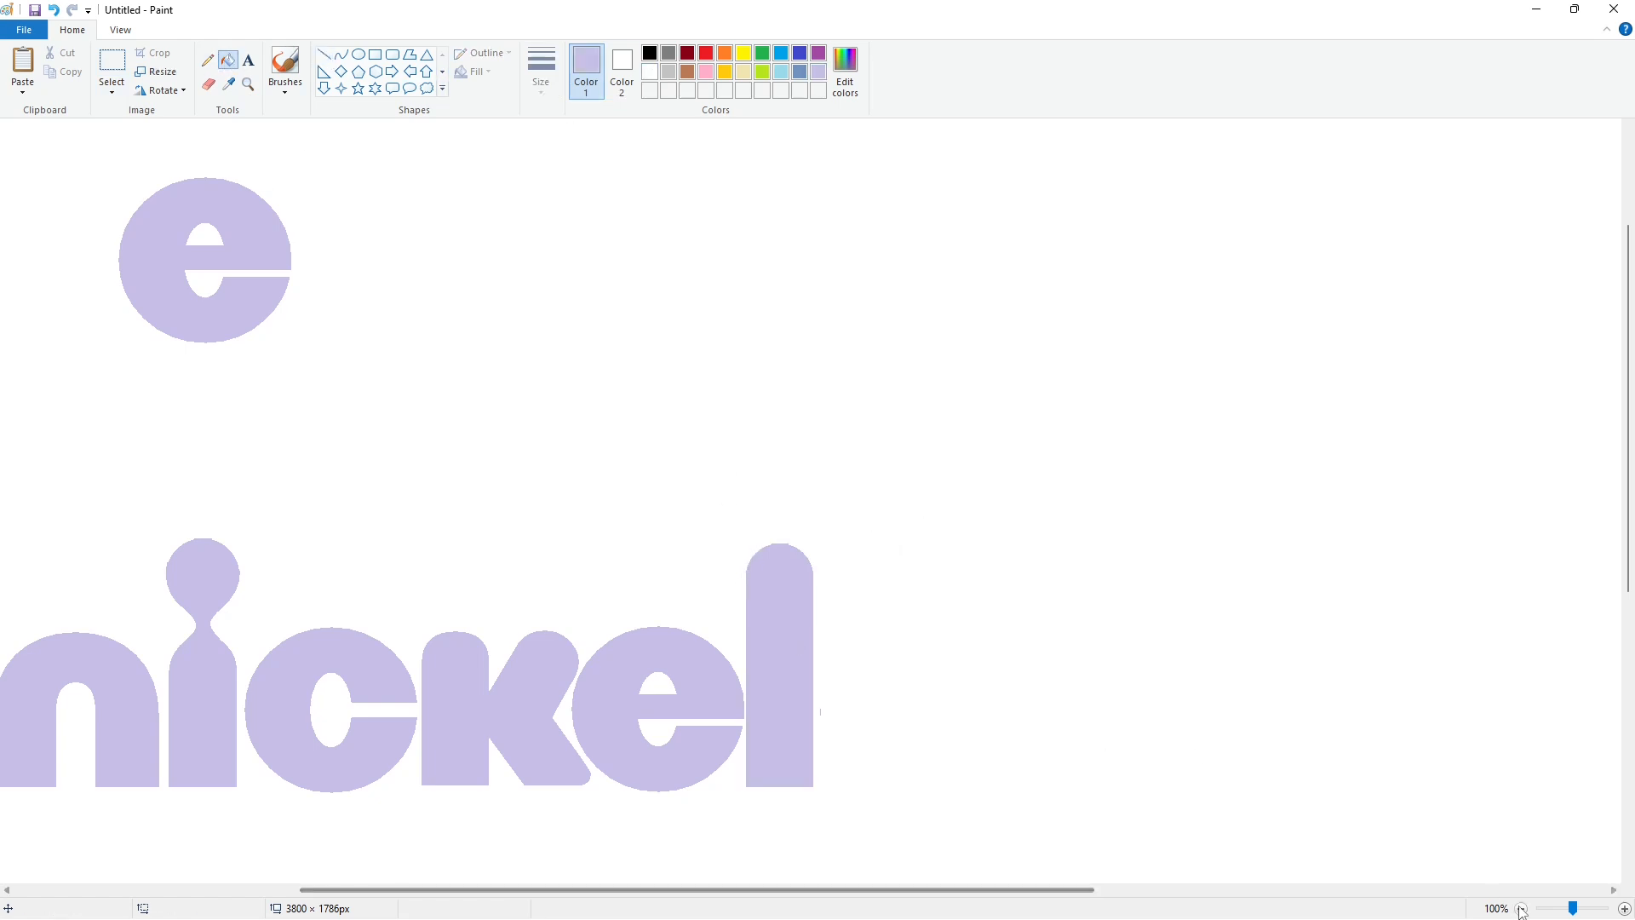
# Erase the lower word's l with white, and place a copy of its first o right after the raised l.
pyautogui.click(1521, 908)
pyautogui.click(112, 66)
pyautogui.click(228, 59)
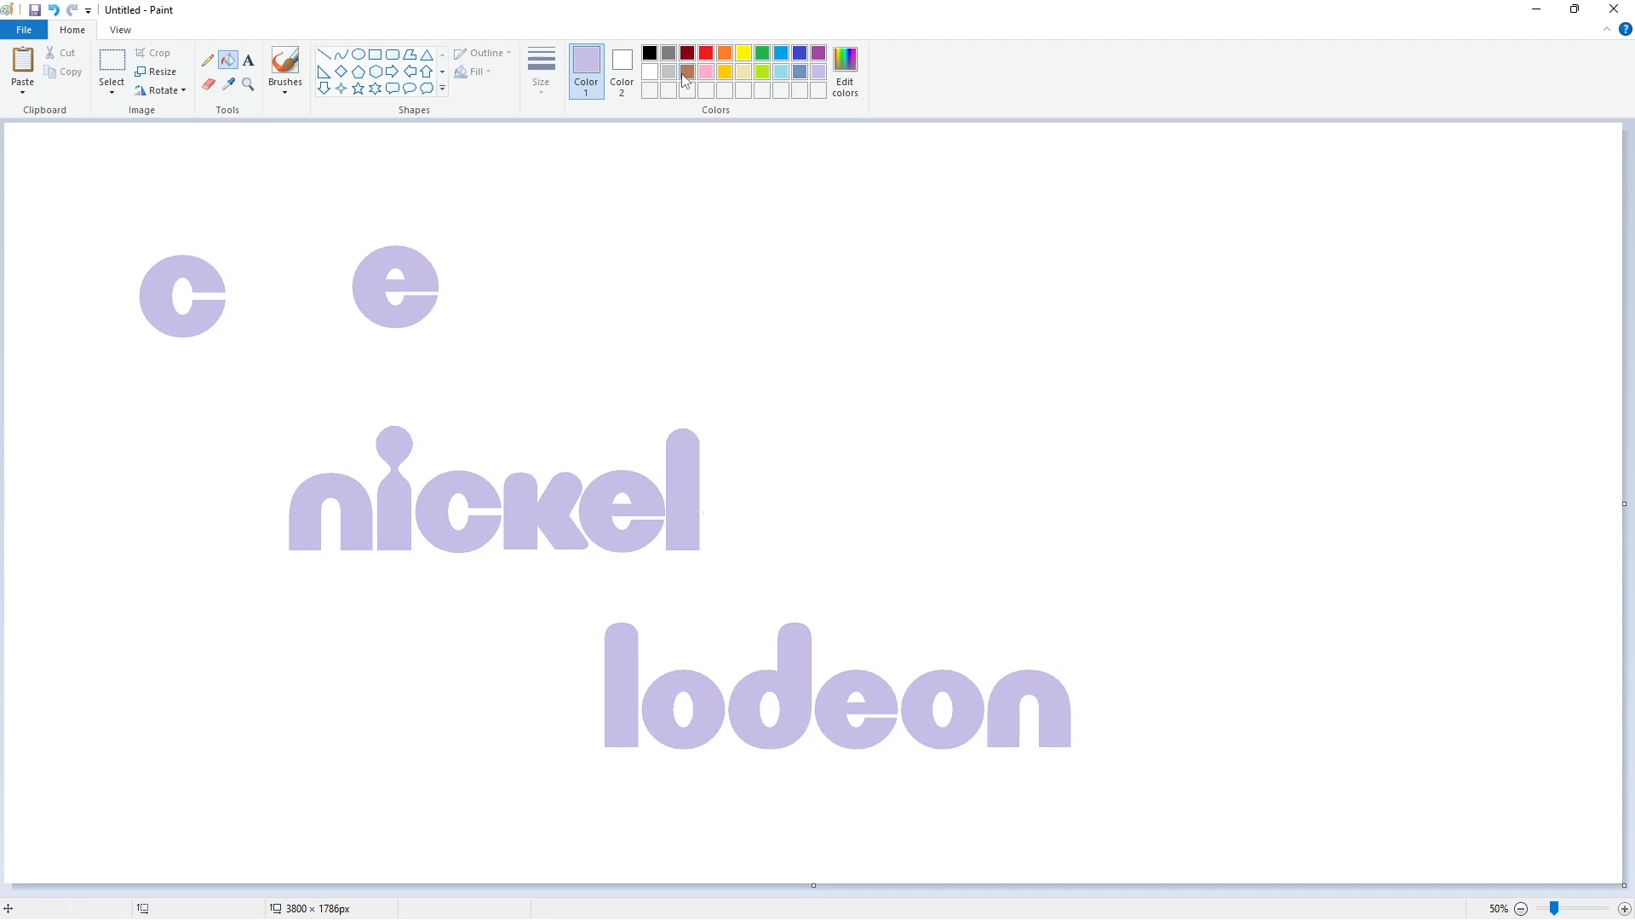
pyautogui.click(649, 72)
pyautogui.click(621, 681)
pyautogui.click(112, 66)
pyautogui.moveTo(601, 621); pyautogui.dragTo(727, 819)
pyautogui.hotkey('ctrl', 'c')
pyautogui.hotkey('ctrl', 'v')
pyautogui.moveTo(91, 255); pyautogui.dragTo(751, 552)
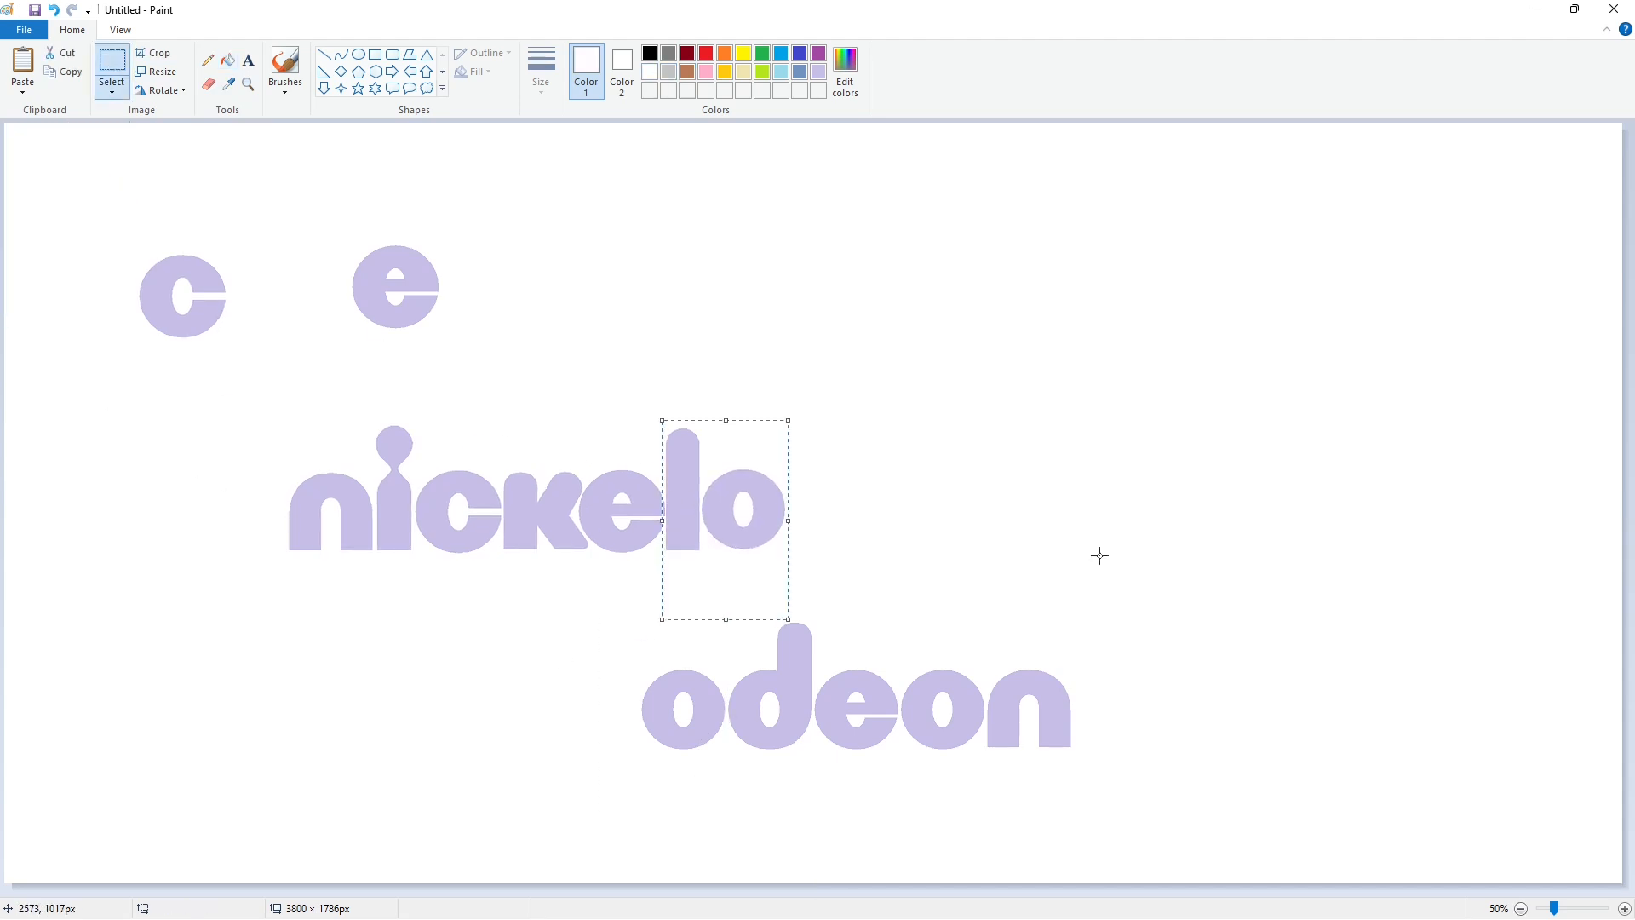
# Try stretching the placed o copy taller, to a selection of about 296 × 512 px, and undo the change.
pyautogui.moveTo(784, 635); pyautogui.dragTo(786, 638)
pyautogui.press('Up')
pyautogui.press('Up')
pyautogui.press('Up')
pyautogui.press('Up')
pyautogui.press('Up')
pyautogui.press('Up')
pyautogui.press('Up')
pyautogui.press('Up')
pyautogui.press('Up')
pyautogui.press('Up')
pyautogui.press('Up')
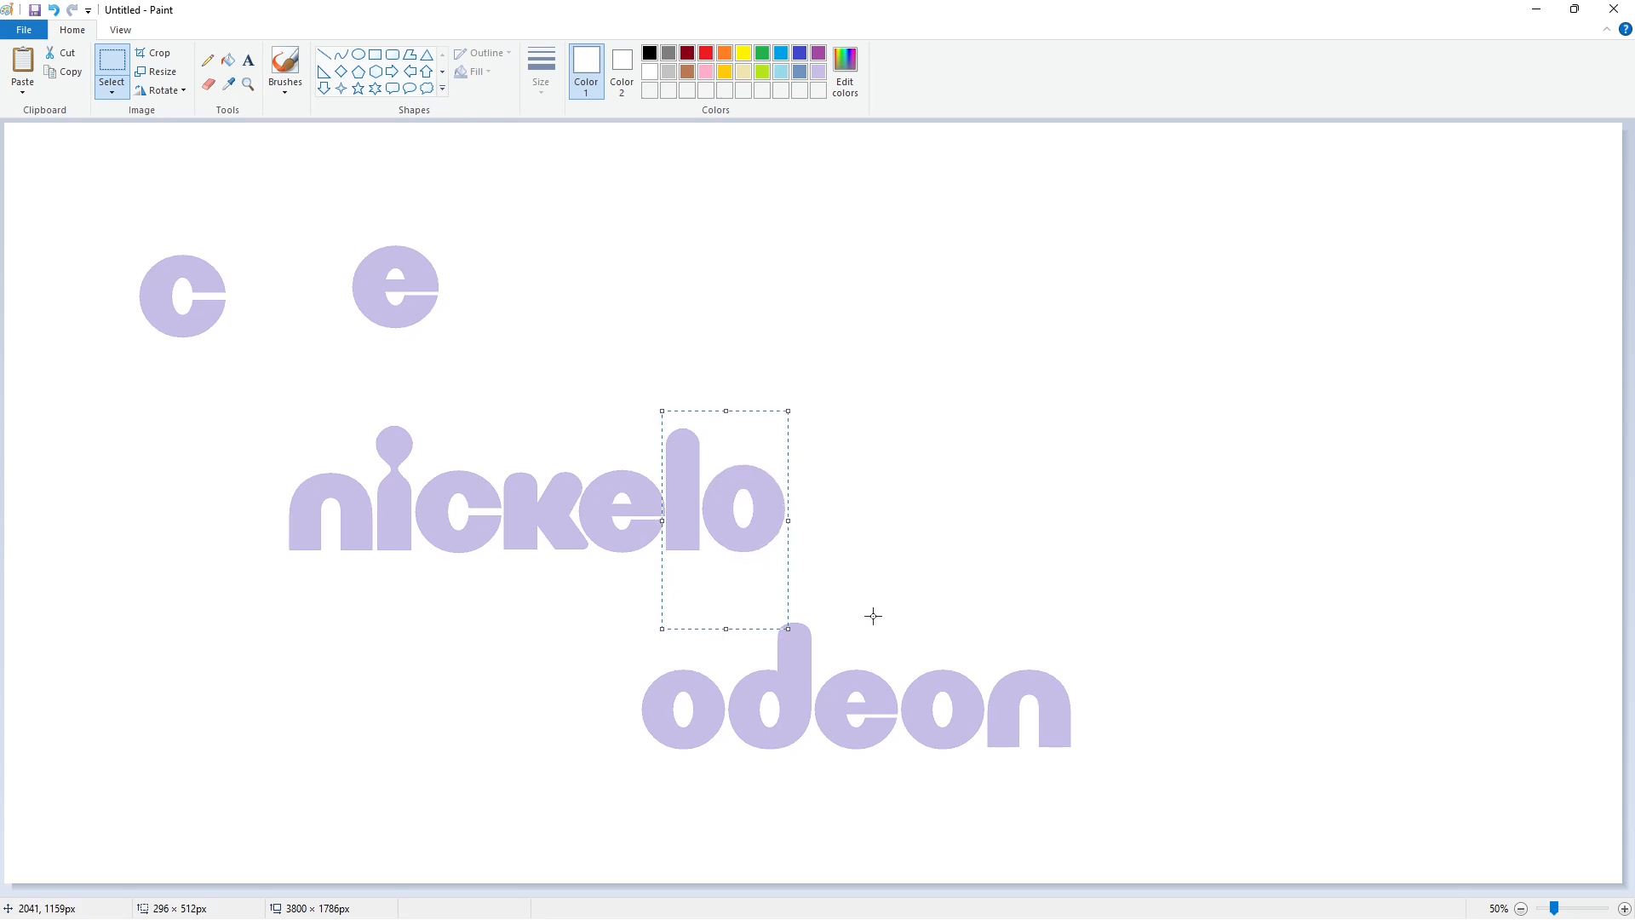
pyautogui.hotkey('ctrl', 'z')
# Place the o copy again right after the raised l, stretching it slightly taller and aligning it with the other letters.
pyautogui.moveTo(61, 214); pyautogui.dragTo(729, 503)
pyautogui.moveTo(735, 610); pyautogui.dragTo(735, 625)
pyautogui.moveTo(756, 529); pyautogui.dragTo(747, 533)
pyautogui.press('Up')
pyautogui.press('Up')
pyautogui.press('Up')
pyautogui.press('Up')
pyautogui.click(1064, 531)
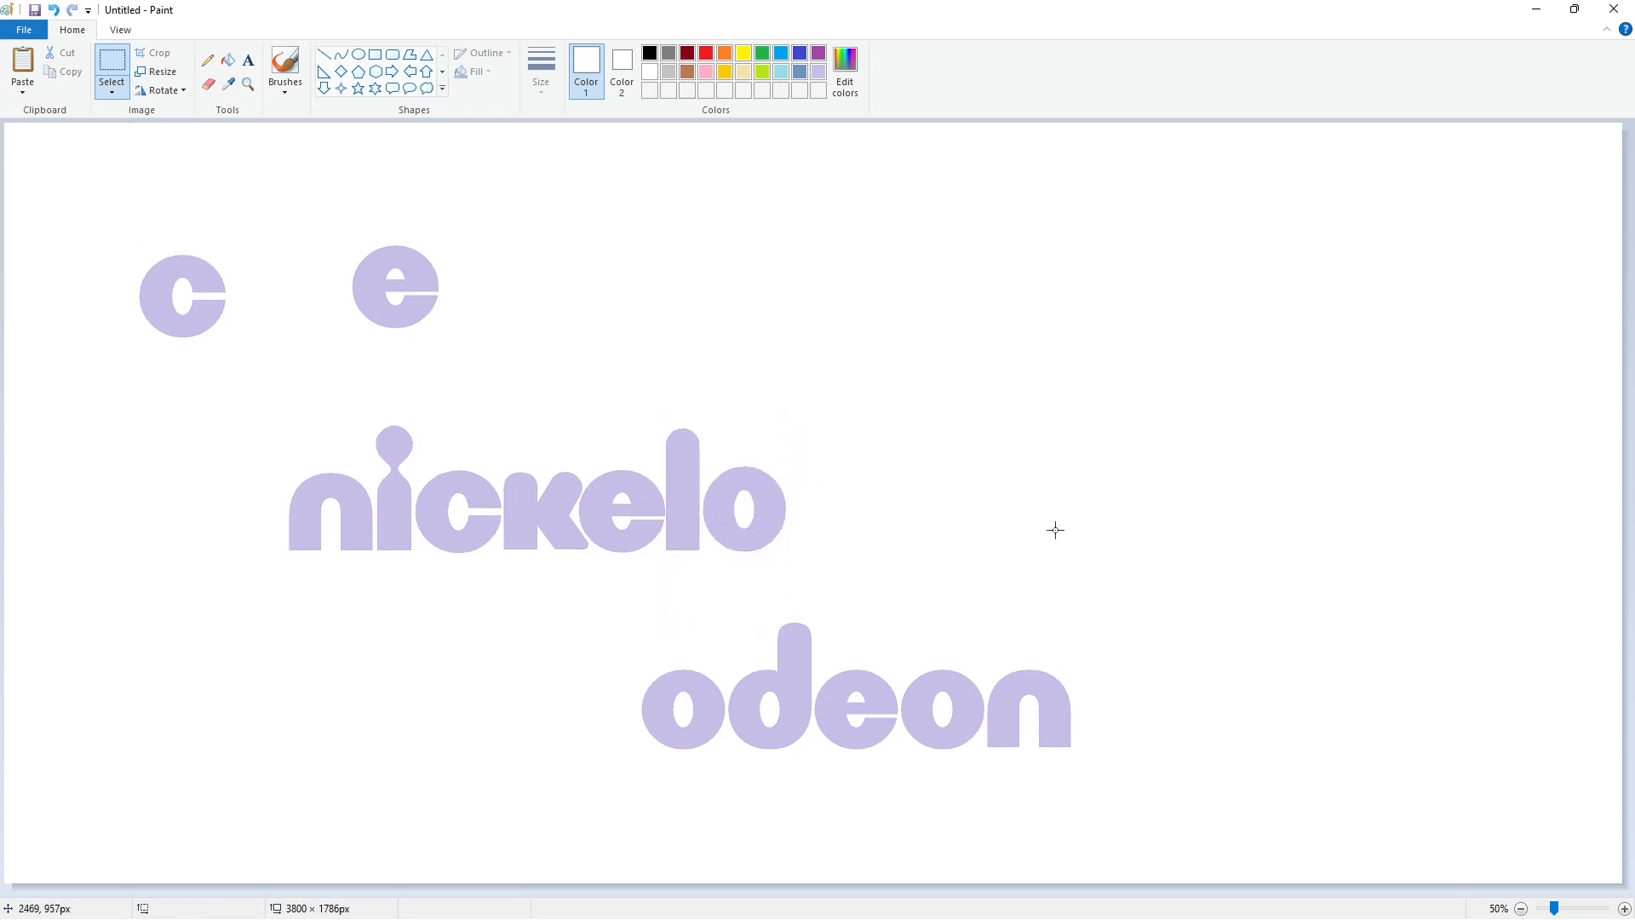
# Erase the lower word's first o with white, and place a copy of its d right after the raised o.
pyautogui.click(228, 59)
pyautogui.click(662, 707)
pyautogui.click(112, 64)
pyautogui.moveTo(691, 597); pyautogui.dragTo(771, 790)
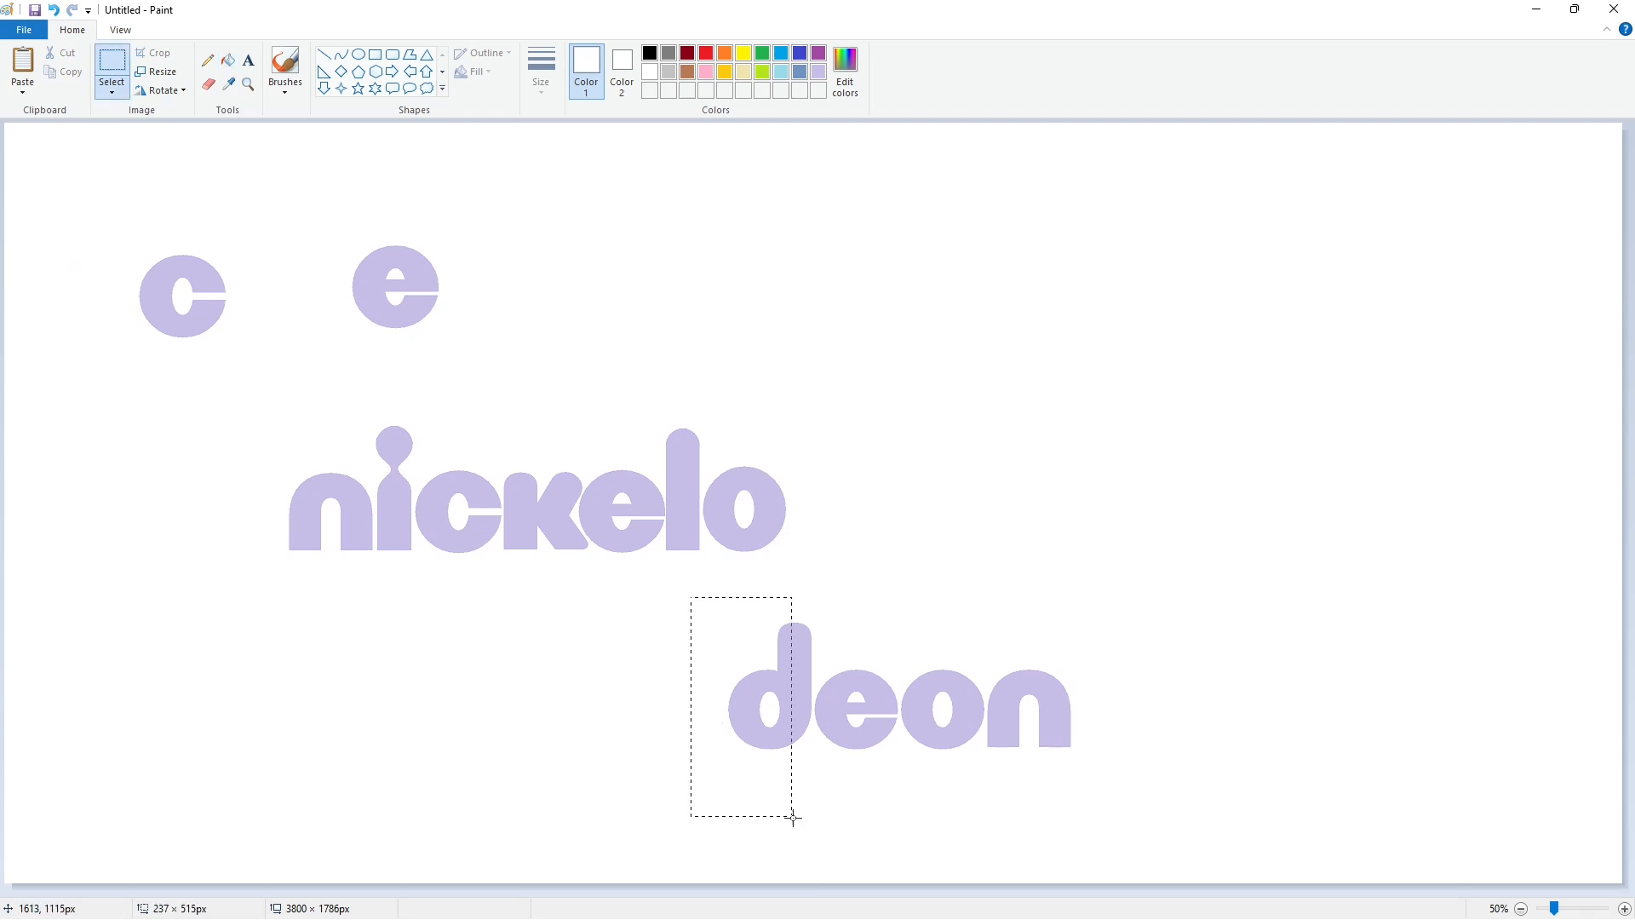
pyautogui.hotkey('ctrl', 'c')
pyautogui.hotkey('ctrl', 'v')
pyautogui.moveTo(89, 236); pyautogui.dragTo(839, 512)
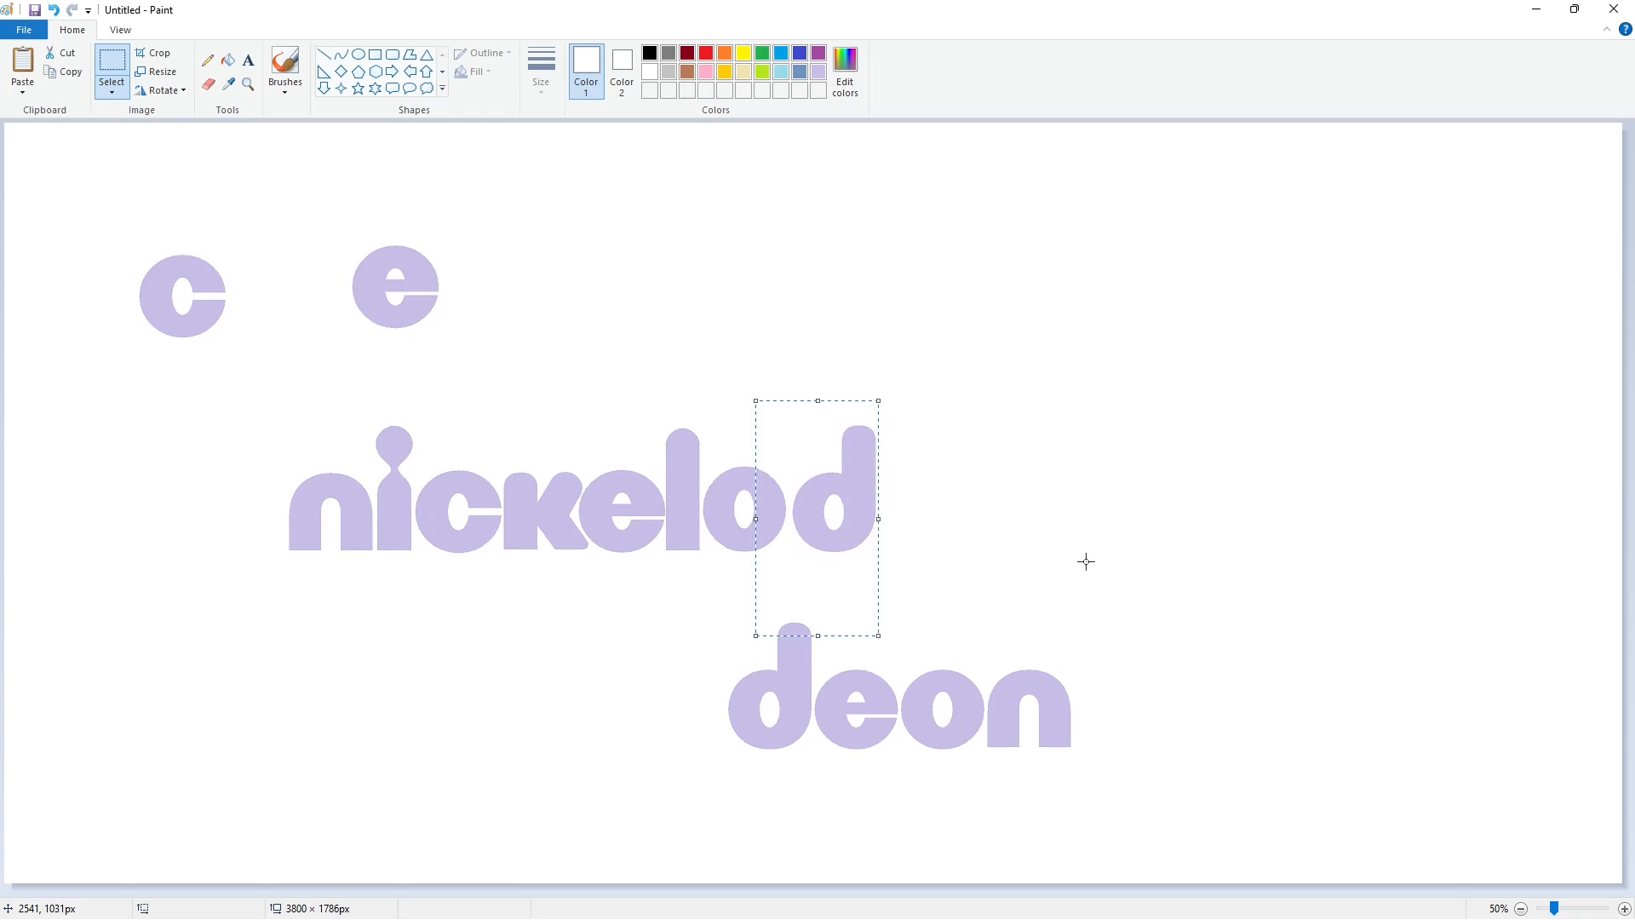
# Try widening the placed d copy to a selection of about 302 × 552 px, and undo the change.
pyautogui.moveTo(753, 515); pyautogui.dragTo(748, 521)
pyautogui.hotkey('ctrl', 'z')
pyautogui.hotkey('ctrl', 'z')
pyautogui.hotkey('ctrl', 'y')
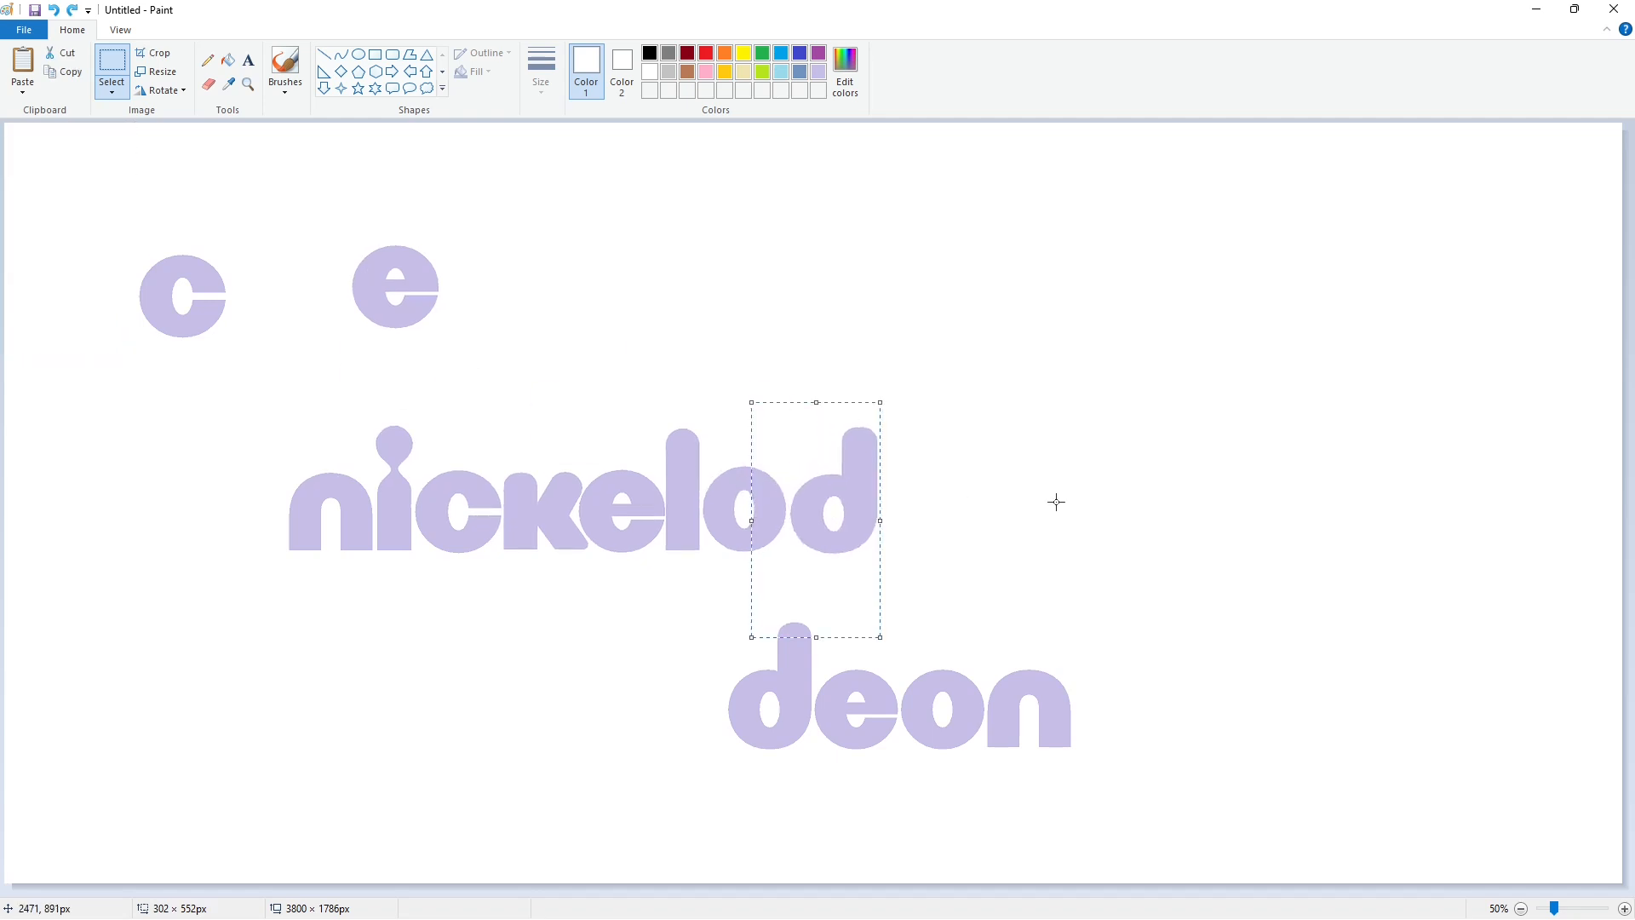
pyautogui.hotkey('ctrl', 'z')
# Place the d copy again right after the raised o, in line with the other raised letters.
pyautogui.moveTo(88, 245); pyautogui.dragTo(838, 526)
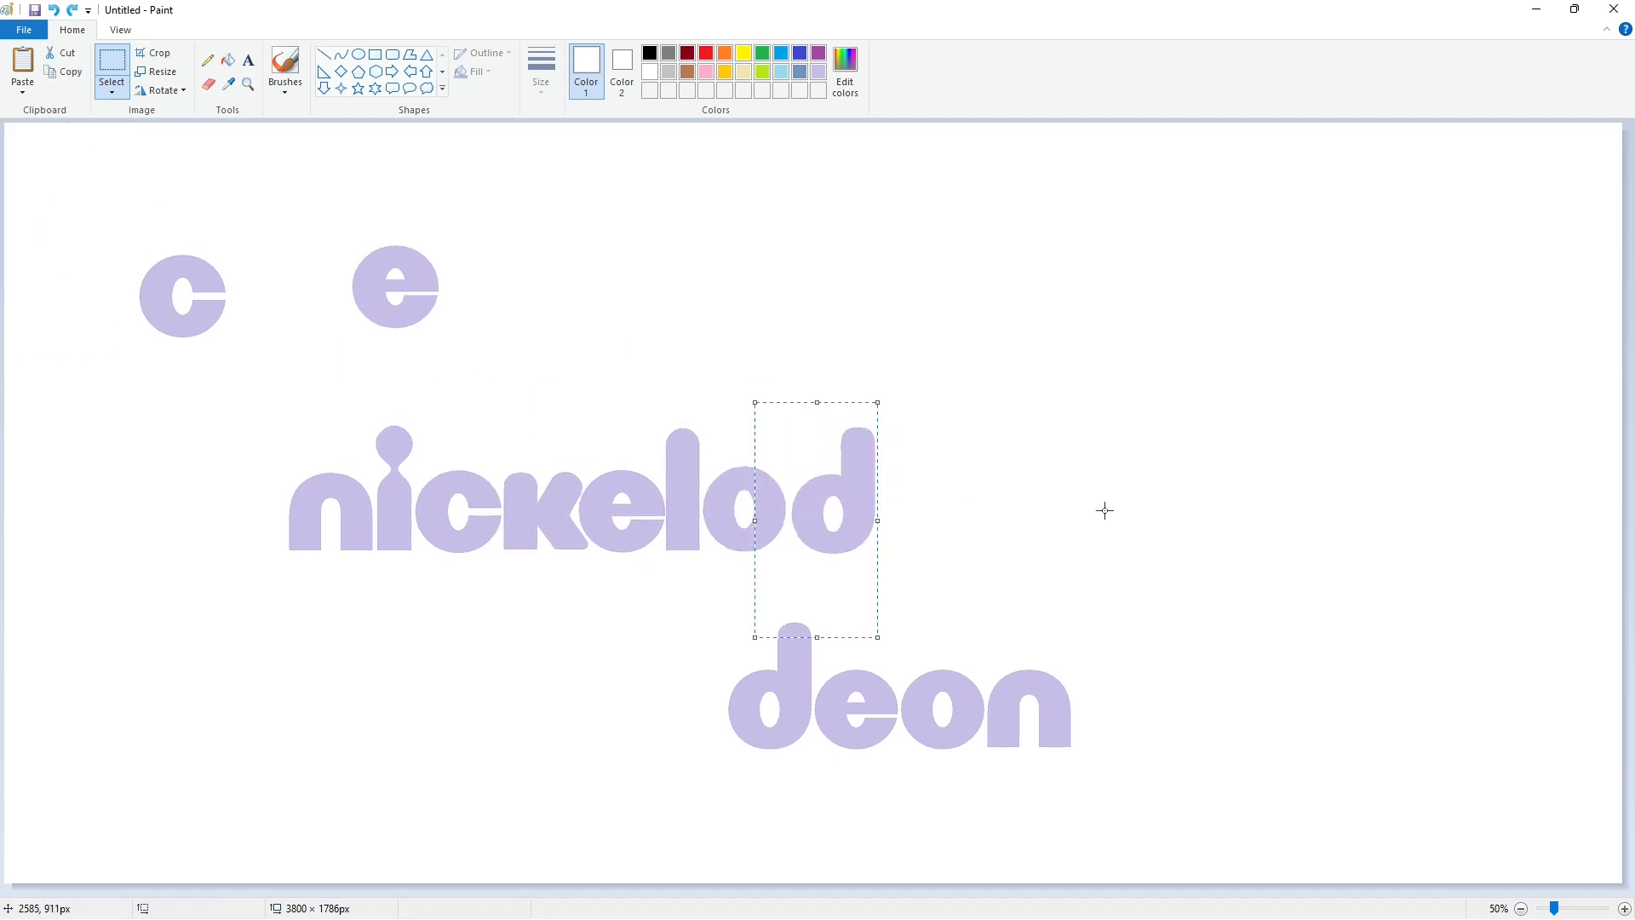
pyautogui.click(1104, 511)
# Draw a black circle of about 71 × 75 px on the raised d's stem and shift it up to the stem's top.
pyautogui.click(1623, 909)
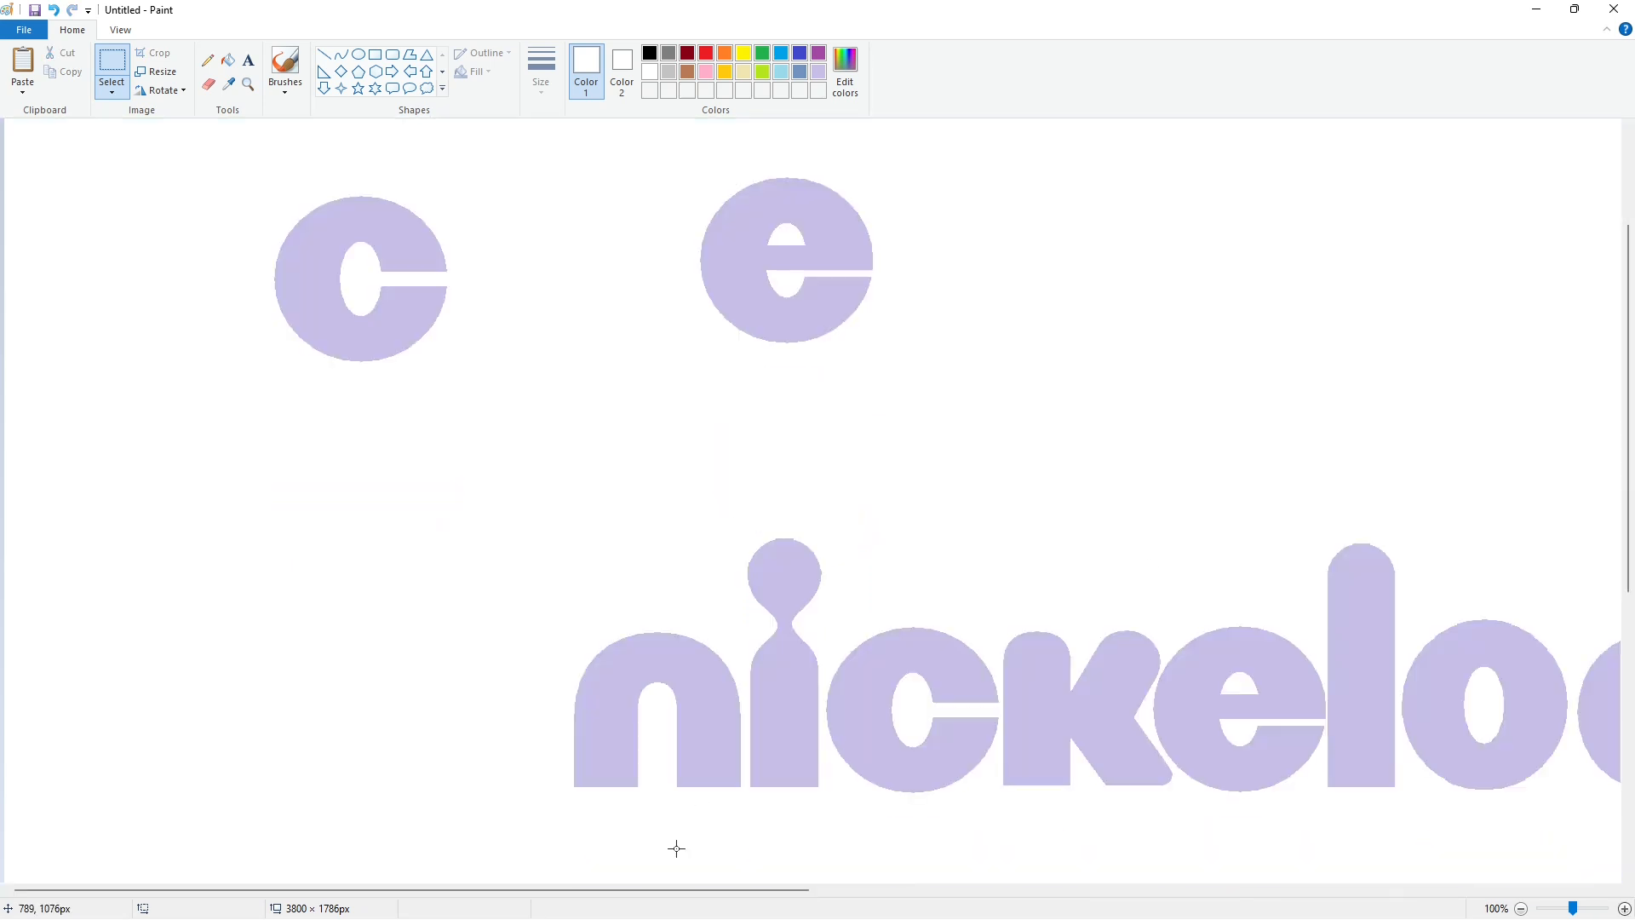
pyautogui.moveTo(647, 890); pyautogui.dragTo(1111, 890)
pyautogui.click(650, 53)
pyautogui.click(358, 54)
pyautogui.moveTo(760, 568); pyautogui.dragTo(824, 632)
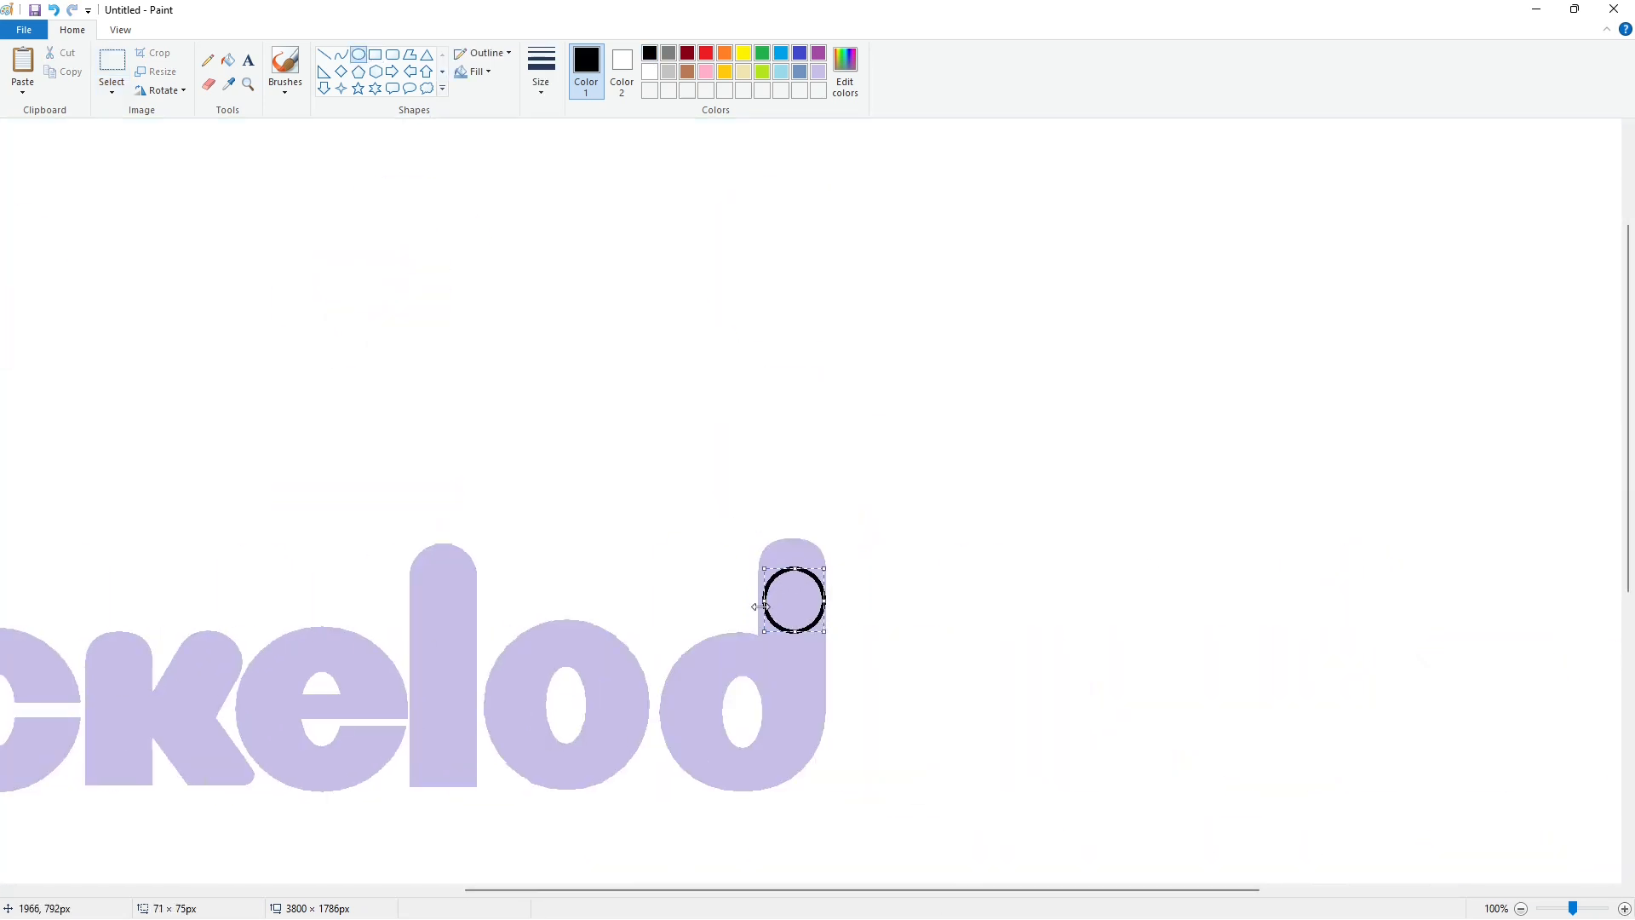
pyautogui.press('Up')
pyautogui.press('Up')
pyautogui.press('Up')
pyautogui.press('Up')
pyautogui.press('Up')
pyautogui.press('Up')
pyautogui.press('Up')
pyautogui.press('Up')
pyautogui.press('Up')
pyautogui.press('Up')
pyautogui.press('Up')
pyautogui.press('Up')
pyautogui.press('Up')
pyautogui.press('Up')
pyautogui.press('Up')
pyautogui.press('Up')
pyautogui.press('Up')
pyautogui.press('Up')
pyautogui.press('Up')
pyautogui.press('Up')
# Fill the leftover corner outside the circle on the raised d with white, and recolor the circle's outline lavender.
pyautogui.click(227, 60)
pyautogui.click(650, 72)
pyautogui.click(816, 545)
pyautogui.click(1521, 908)
pyautogui.click(1623, 909)
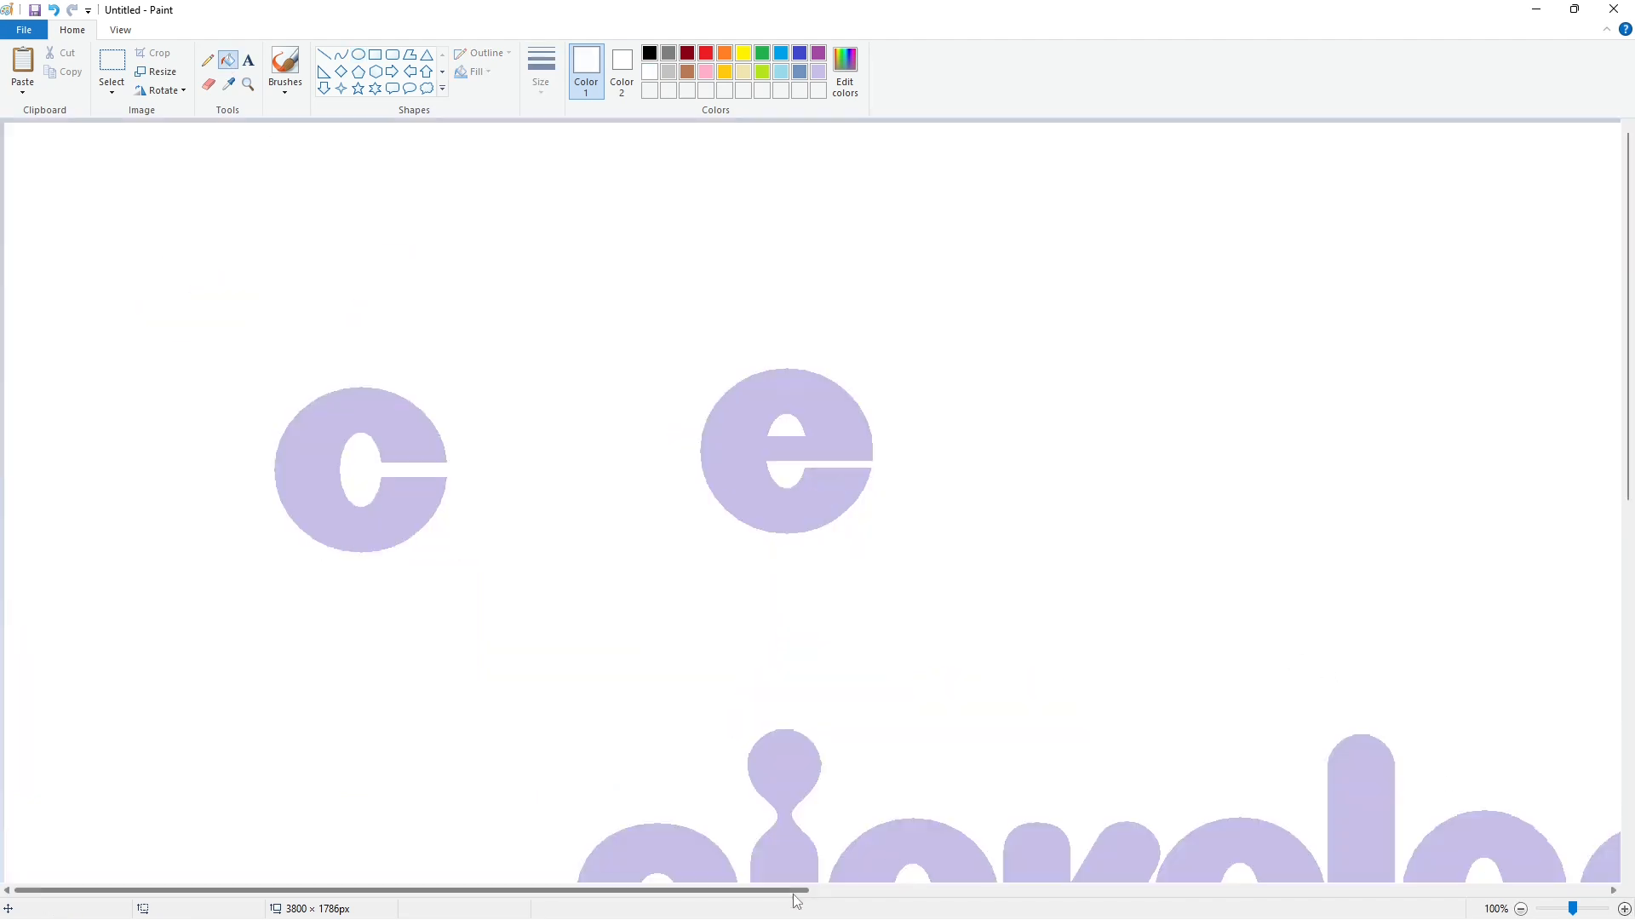
pyautogui.moveTo(796, 891); pyautogui.dragTo(1133, 891)
pyautogui.scroll(-3, 915, 587)
pyautogui.click(818, 72)
pyautogui.click(1051, 558)
# Erase the lower word's d with white, and place a copy of its e right after the raised d.
pyautogui.keyDown('ctrl'); pyautogui.scroll(-1, 1391, 777); pyautogui.keyUp('ctrl')
pyautogui.click(649, 72)
pyautogui.click(795, 655)
pyautogui.click(111, 59)
pyautogui.moveTo(764, 631); pyautogui.dragTo(904, 823)
pyautogui.hotkey('ctrl', 'c')
pyautogui.hotkey('ctrl', 'v')
pyautogui.moveTo(154, 215); pyautogui.dragTo(934, 522)
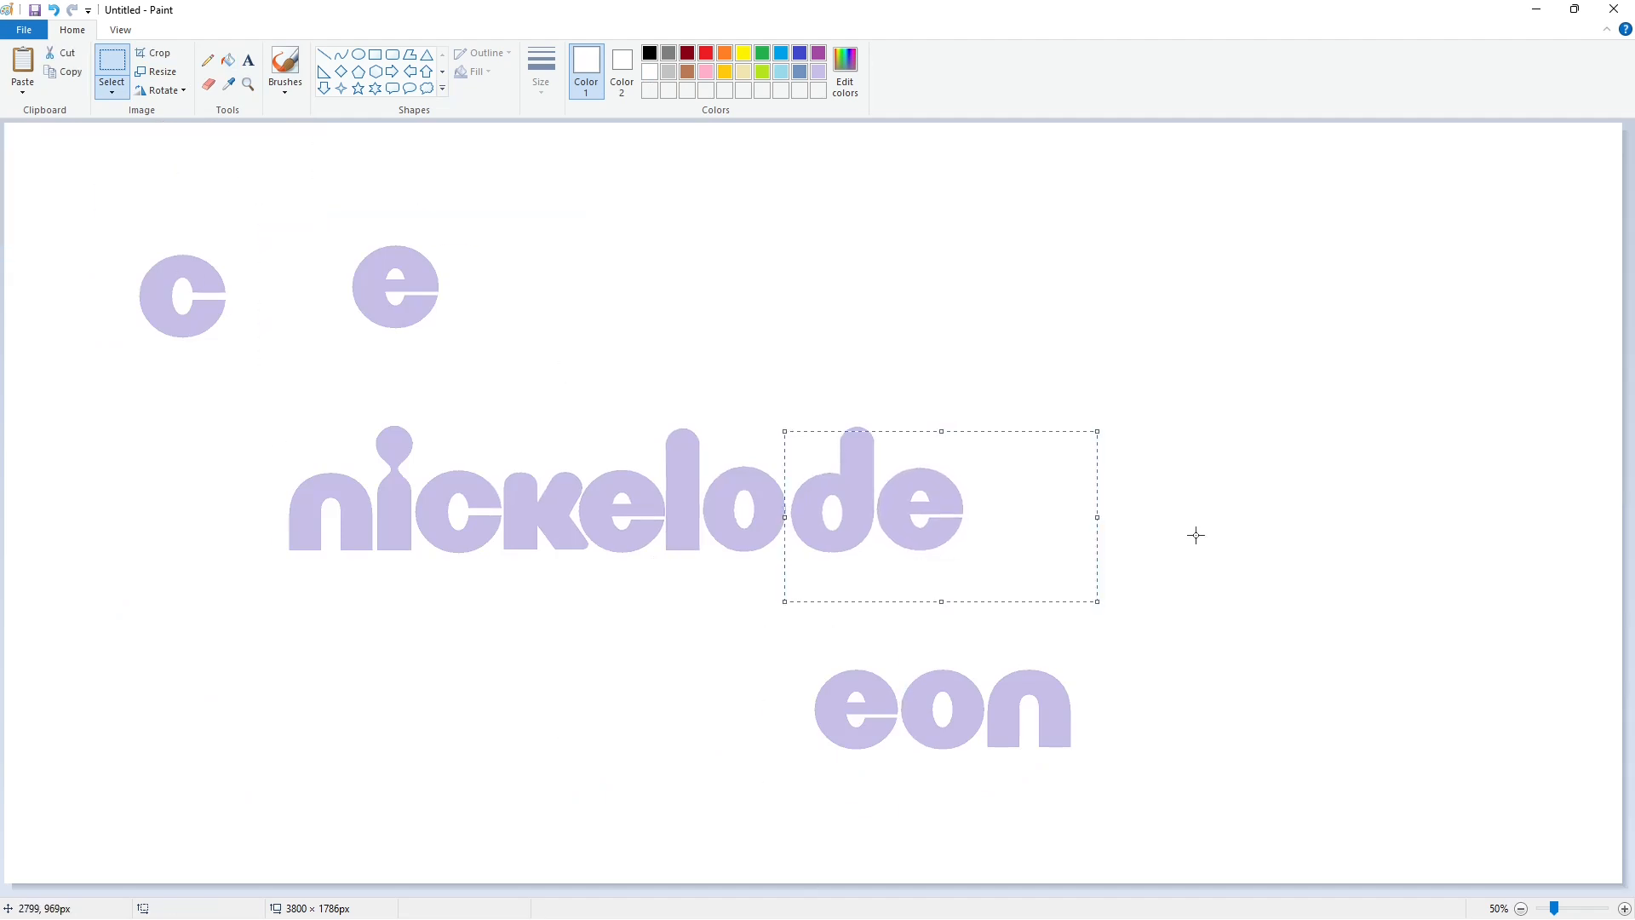
# Delete the lower word's e, and place a copy of its o right after the raised e.
pyautogui.moveTo(904, 762); pyautogui.dragTo(740, 657)
pyautogui.press('Delete')
pyautogui.moveTo(985, 812); pyautogui.dragTo(985, 811)
pyautogui.hotkey('ctrl', 'c')
pyautogui.hotkey('ctrl', 'v')
pyautogui.moveTo(110, 217); pyautogui.dragTo(1018, 503)
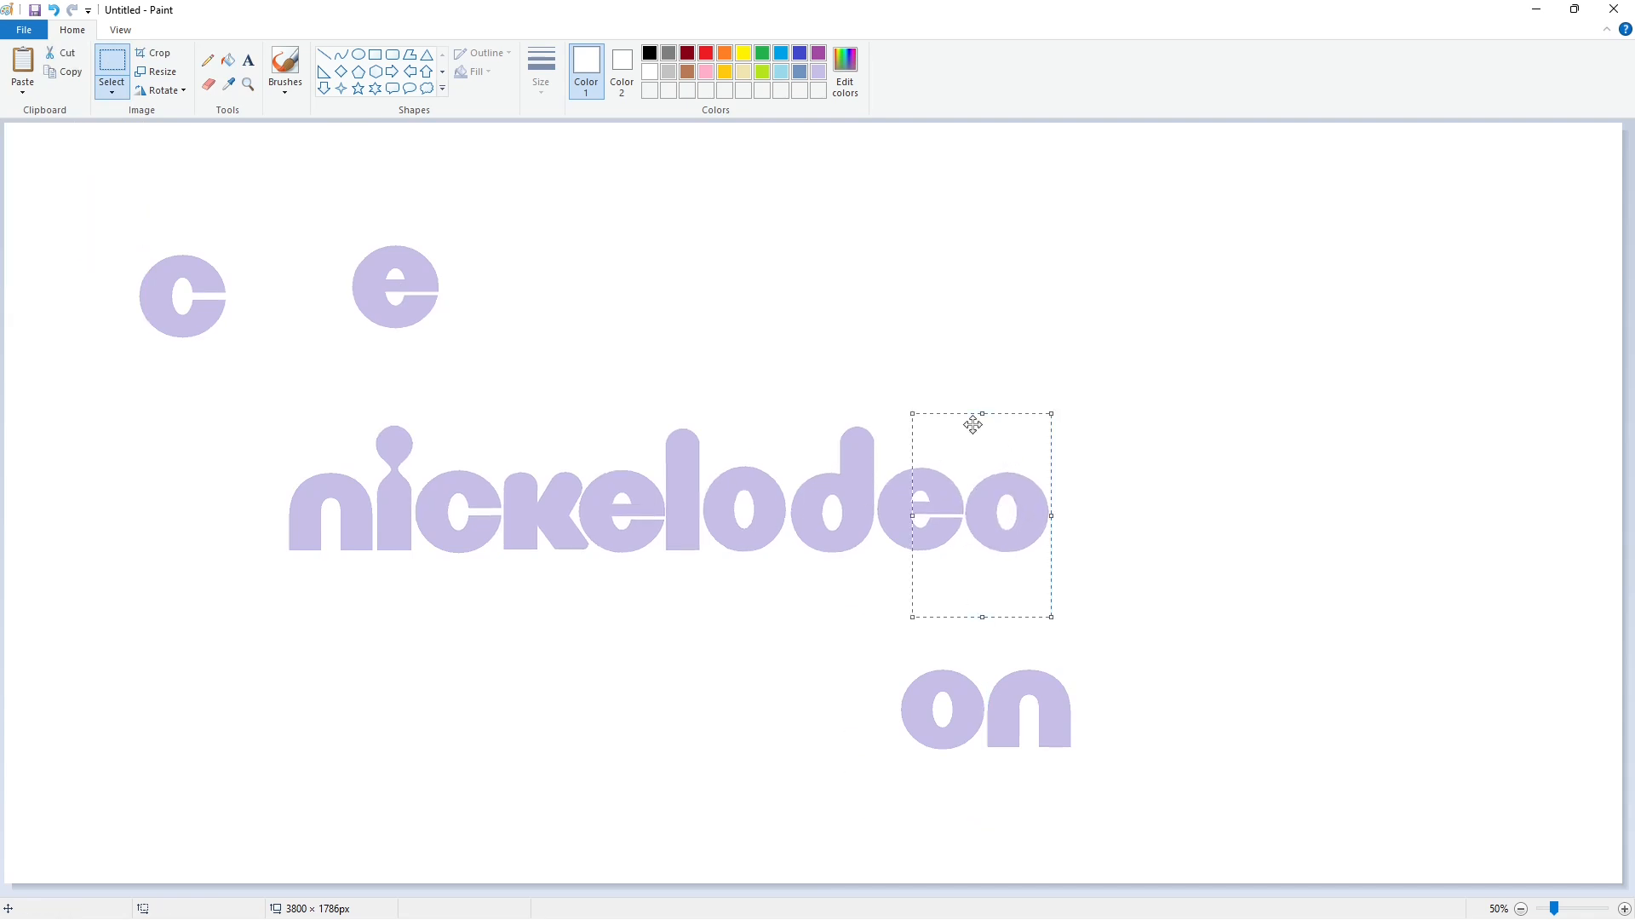
# Erase the lower word's o with white, and place a copy of its n right after the raised o.
pyautogui.click(1132, 434)
pyautogui.click(228, 59)
pyautogui.click(961, 681)
pyautogui.hotkey('ctrl', 'c')
pyautogui.hotkey('ctrl', 'v')
pyautogui.moveTo(110, 217); pyautogui.dragTo(1086, 516)
# Erase the spare c and e above the raised word and the remaining lower n by filling them with white.
pyautogui.click(227, 59)
pyautogui.click(161, 292)
pyautogui.click(396, 255)
pyautogui.click(1001, 707)
# Recolor all letters of the raised word nickelodeon by filling them with black.
pyautogui.click(649, 52)
pyautogui.click(306, 520)
pyautogui.click(519, 510)
pyautogui.click(658, 506)
pyautogui.click(681, 494)
pyautogui.click(720, 511)
pyautogui.click(808, 511)
pyautogui.click(907, 514)
pyautogui.click(979, 511)
pyautogui.click(1068, 523)
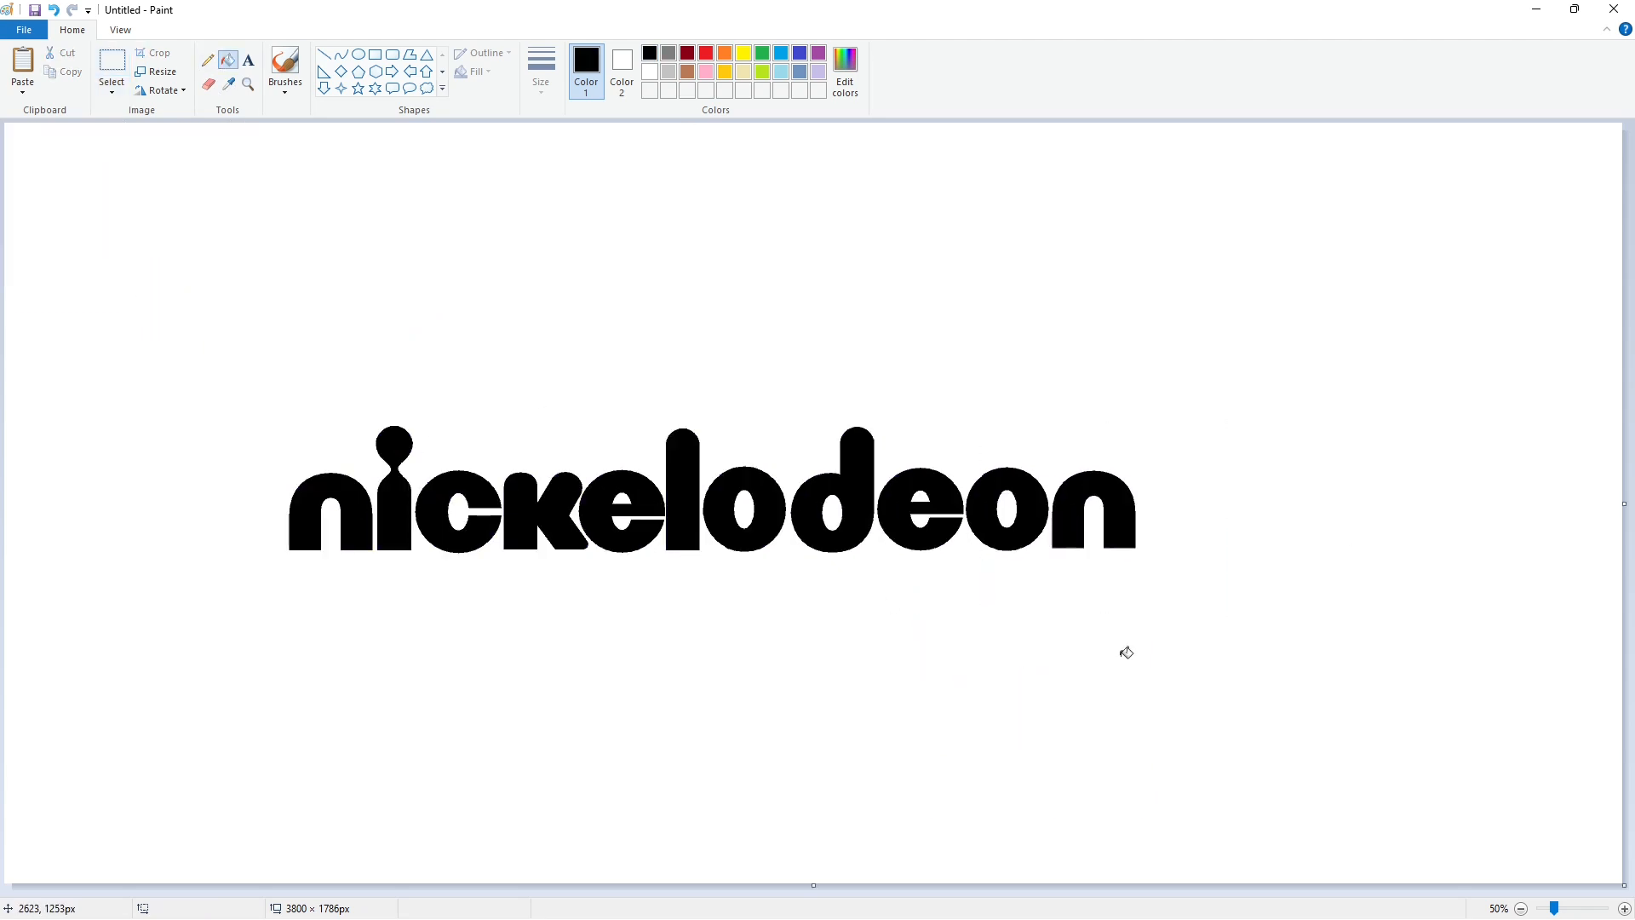
# Draw a wavy black outline with the Curve tool, rising from above the k and arching over the l and second o.
pyautogui.click(341, 54)
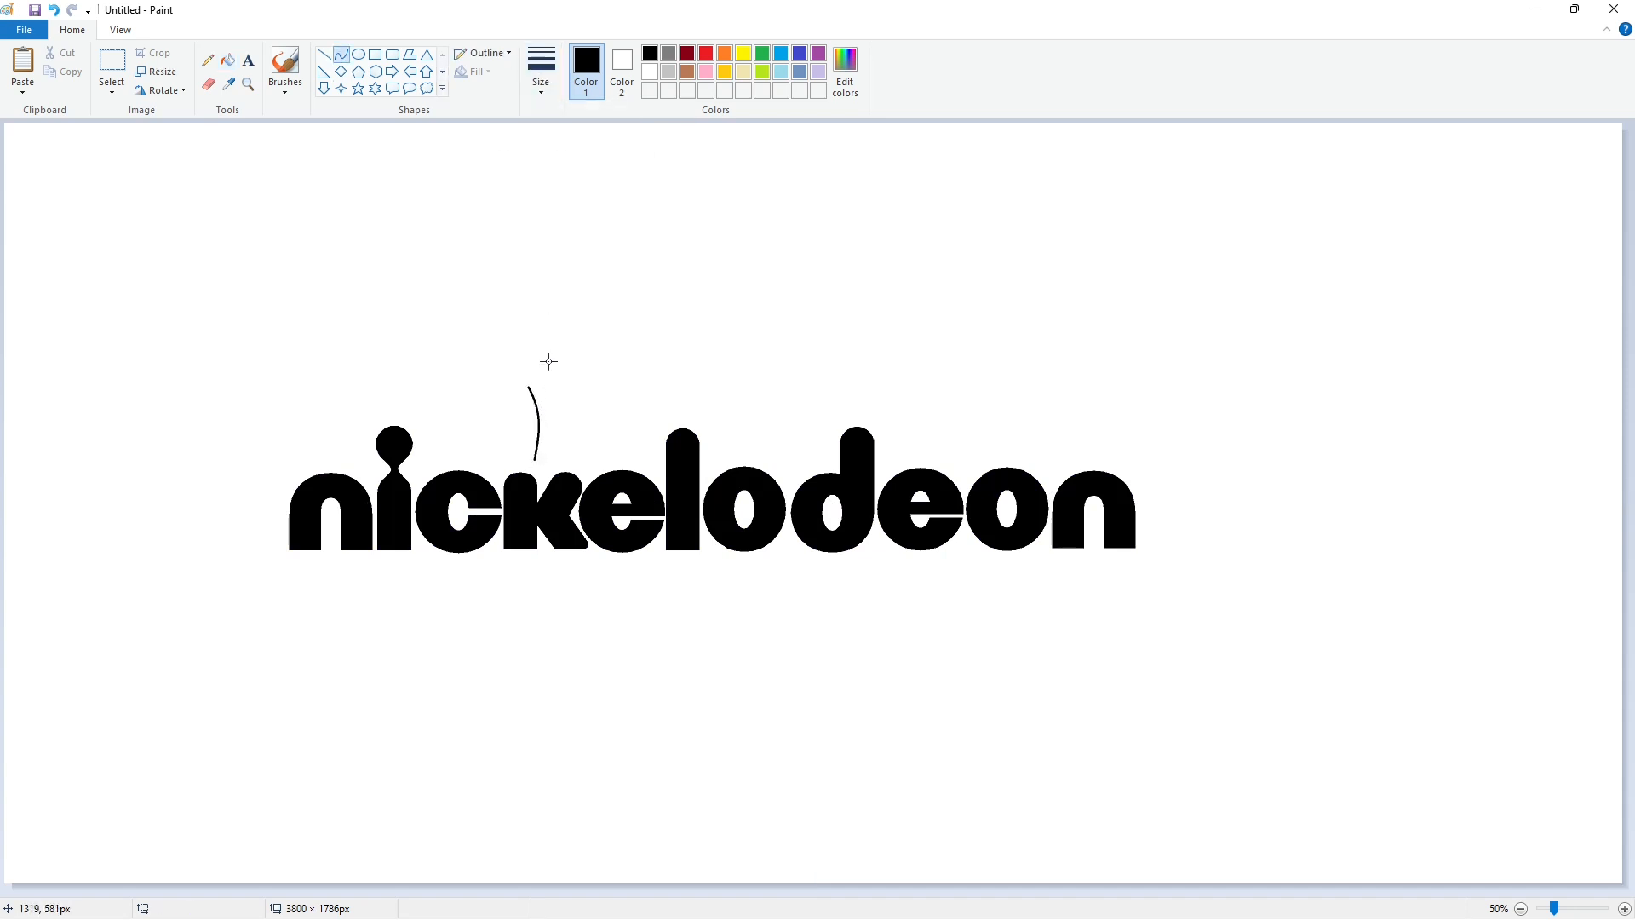
pyautogui.moveTo(531, 296); pyautogui.dragTo(648, 213)
pyautogui.click(504, 339)
pyautogui.click(503, 290)
pyautogui.click(618, 248)
pyautogui.click(703, 287)
pyautogui.moveTo(649, 210); pyautogui.dragTo(787, 290)
pyautogui.moveTo(708, 241)
pyautogui.mouseDown()
pyautogui.moveTo(689, 135)
pyautogui.moveTo(847, 178)
pyautogui.mouseUp()
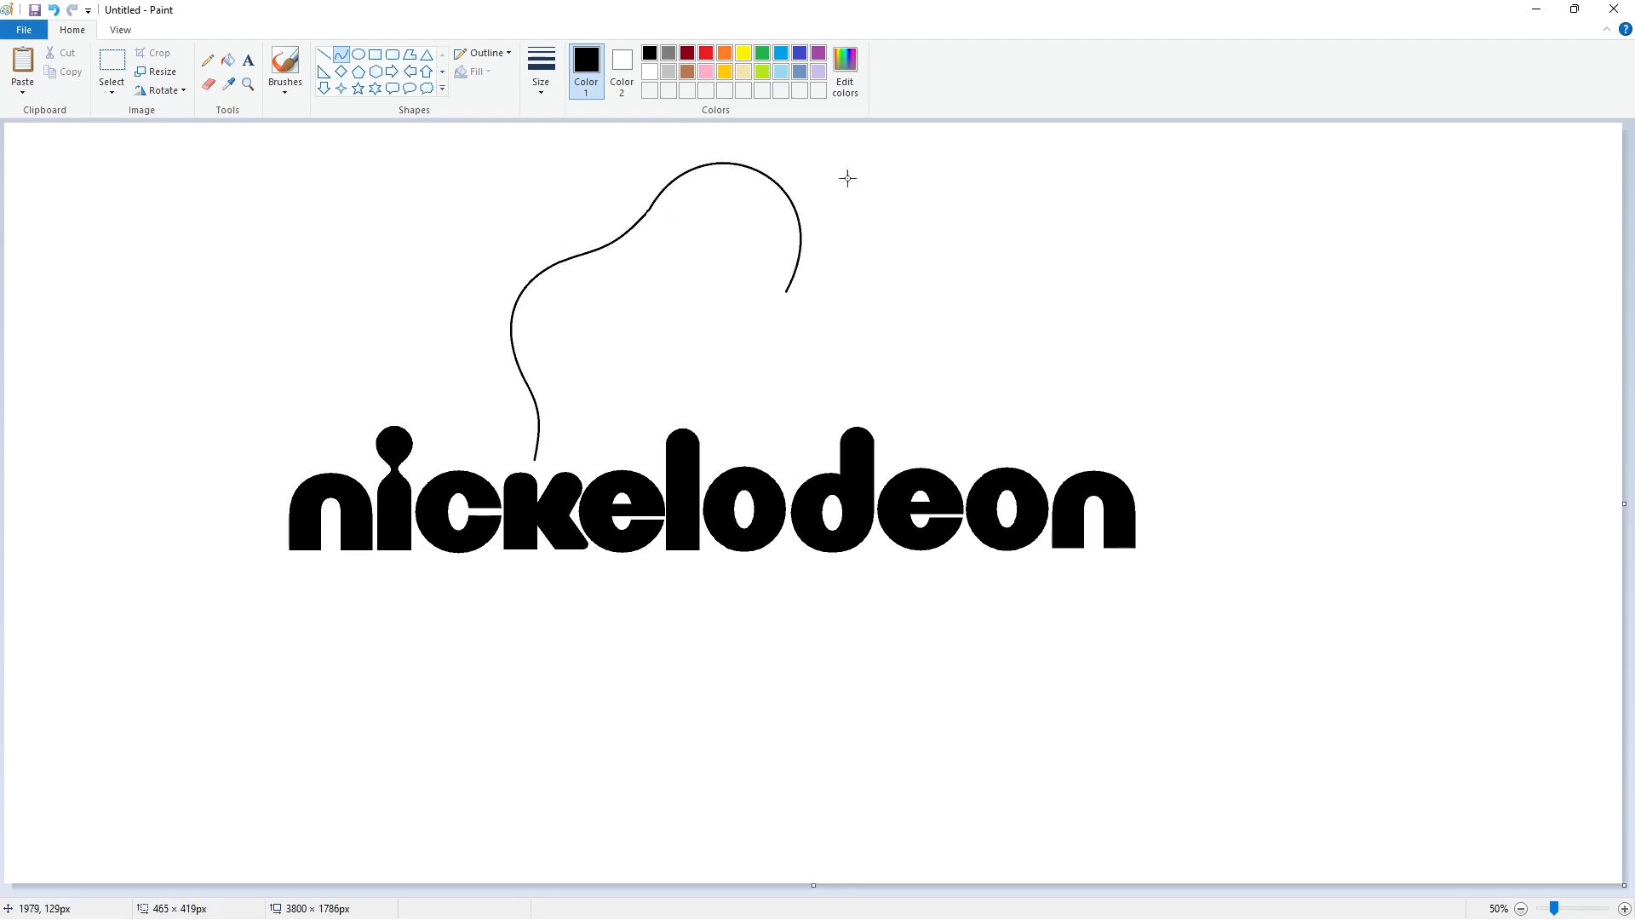
# Continue the wavy outline with curves that dip just above the d and arch down to the word's last o.
pyautogui.click(934, 288)
pyautogui.moveTo(781, 319); pyautogui.dragTo(912, 389)
pyautogui.moveTo(819, 337); pyautogui.dragTo(730, 351)
pyautogui.moveTo(776, 410); pyautogui.dragTo(801, 459)
pyautogui.click(1167, 398)
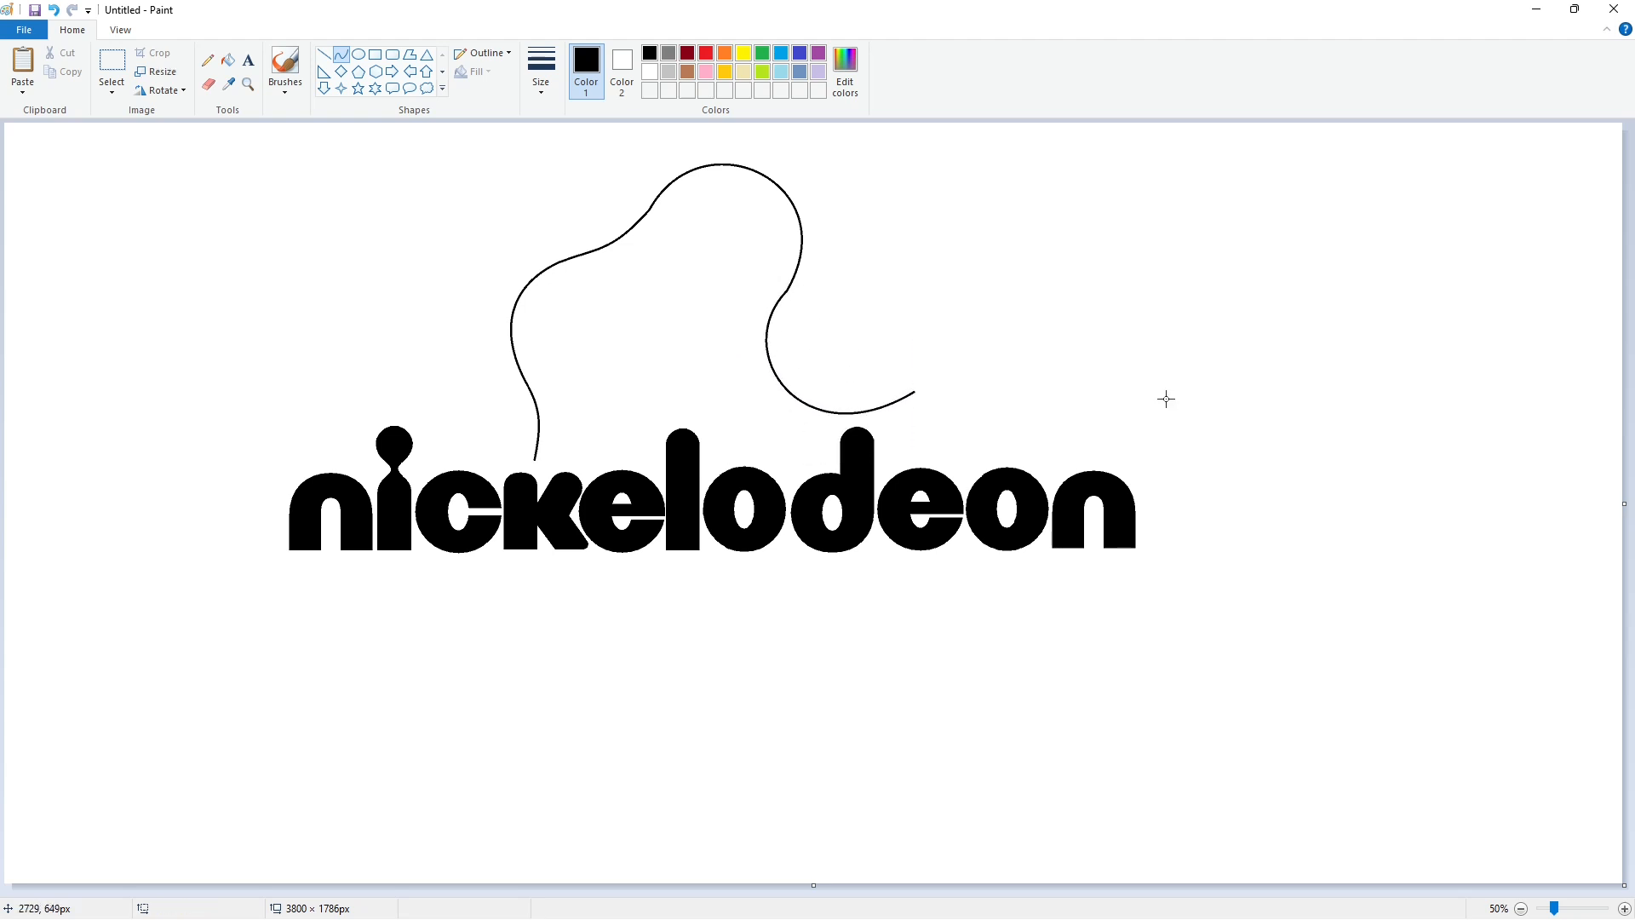
pyautogui.moveTo(914, 394)
pyautogui.mouseDown()
pyautogui.moveTo(1042, 470)
pyautogui.moveTo(971, 354)
pyautogui.moveTo(1069, 393)
pyautogui.mouseUp()
pyautogui.click(1124, 418)
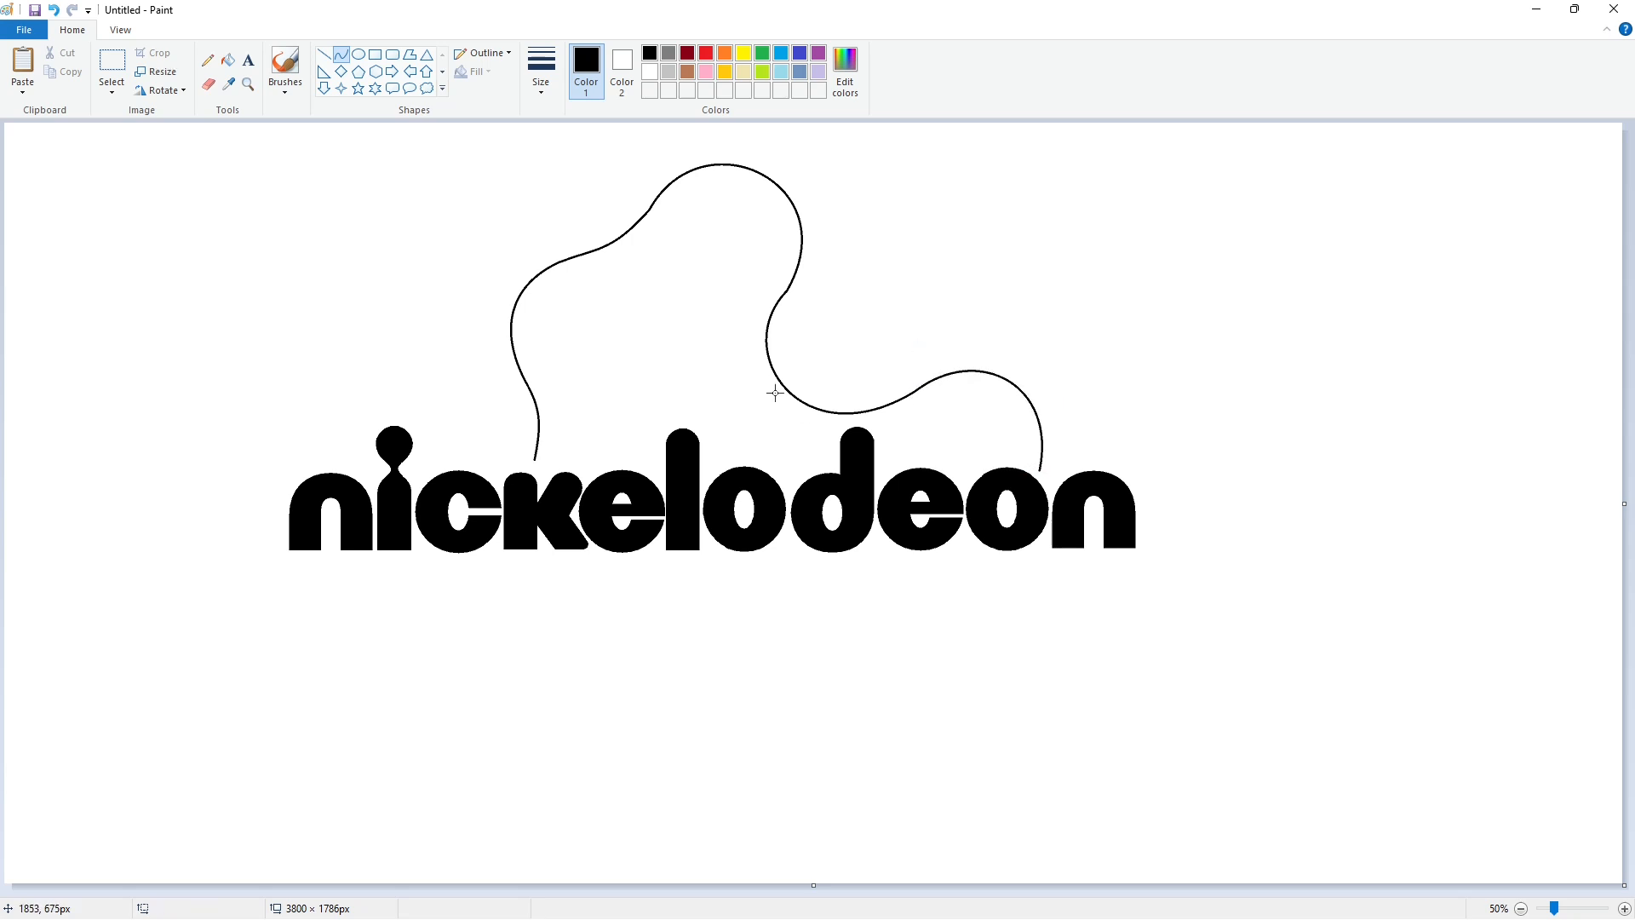